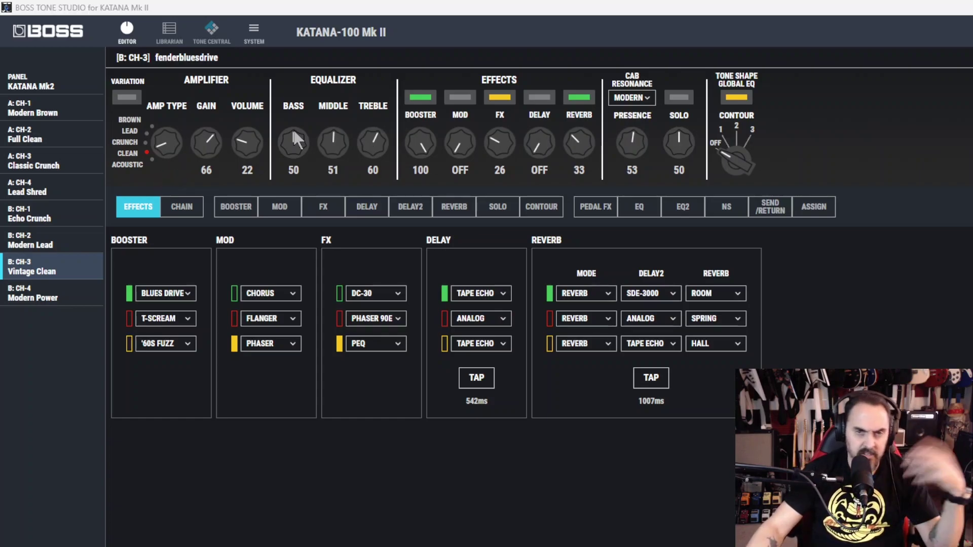
Step: Show the Librarian, where the November backup liveset holds 15 patches
click(170, 33)
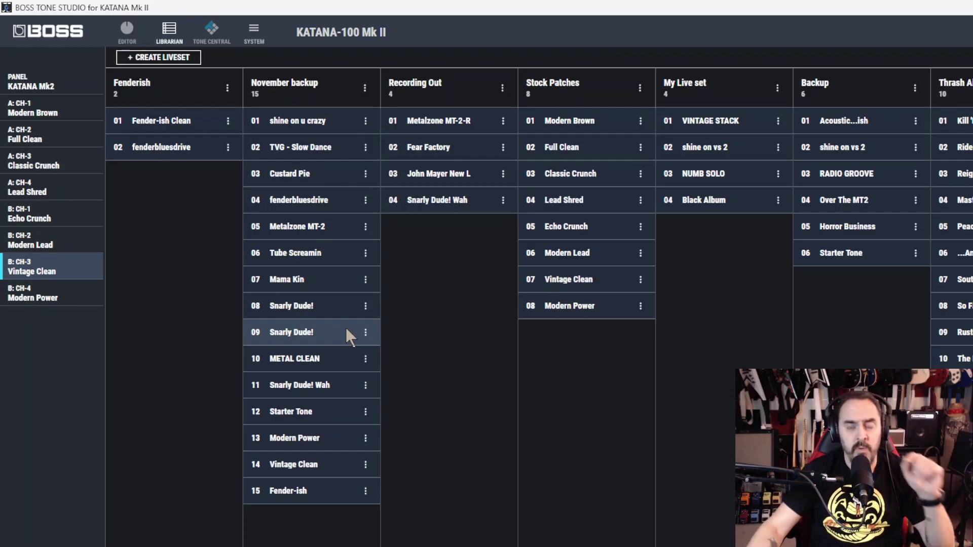
Step: Browse the Liquid Tones, Songwriting, Plug-and-play and Authentic Amp Tones livesets, ending on Thomas McRocklin Collection
click(214, 33)
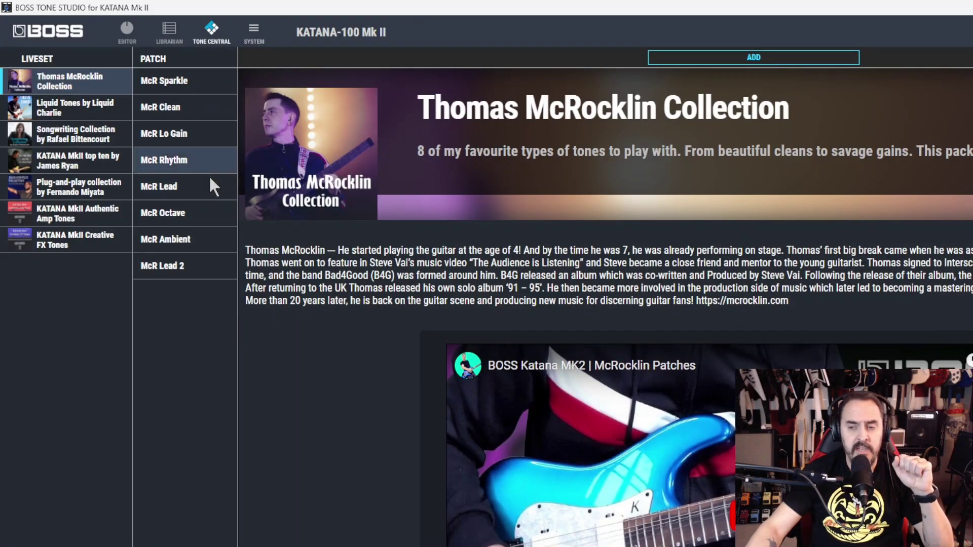
click(75, 105)
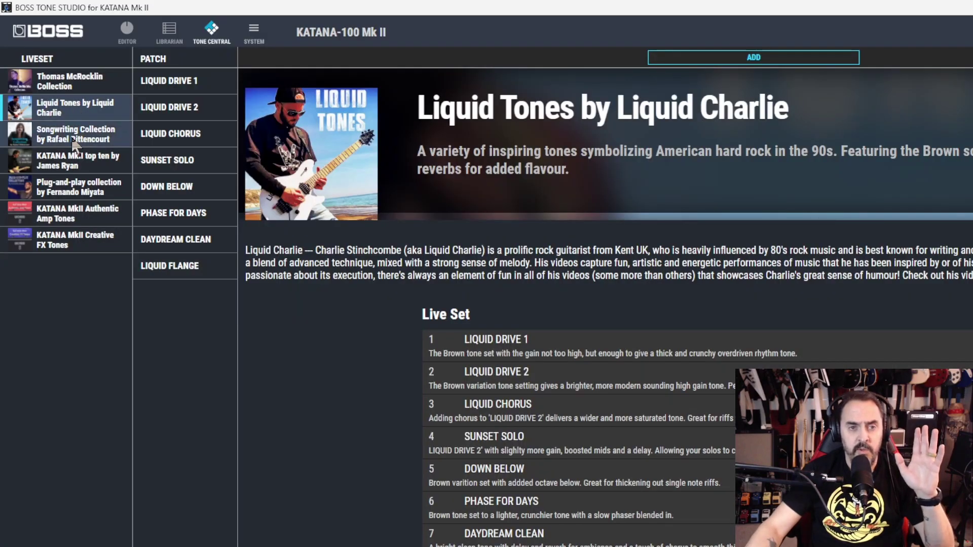
click(73, 142)
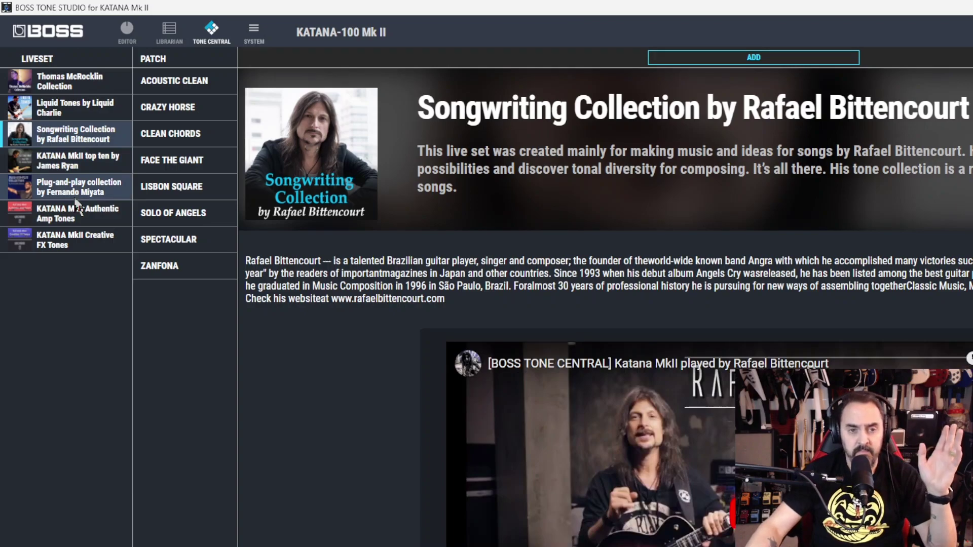
click(74, 197)
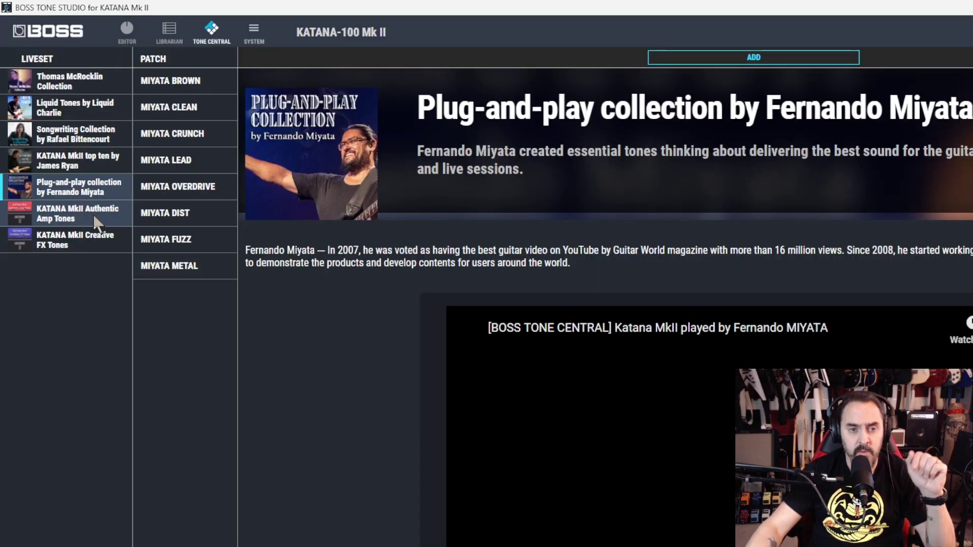
click(93, 216)
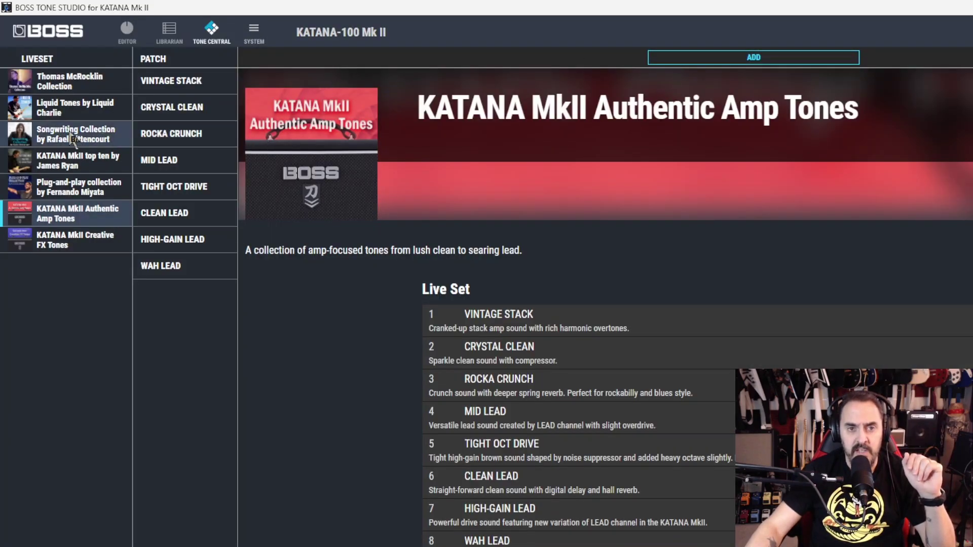
click(60, 74)
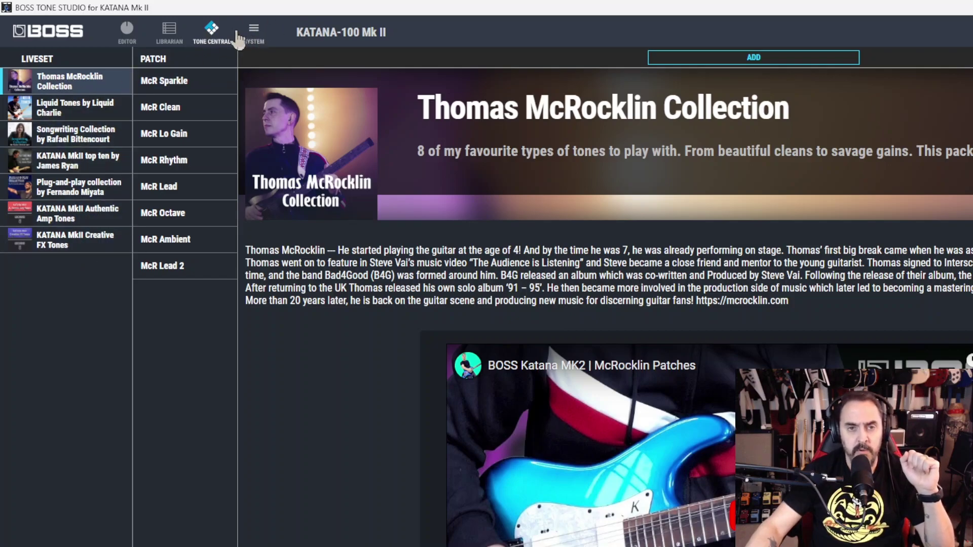
Step: In System's Line Out Setting, check mics M2 and M1, switch Custom Setting off, keep Air Feel REC
click(254, 32)
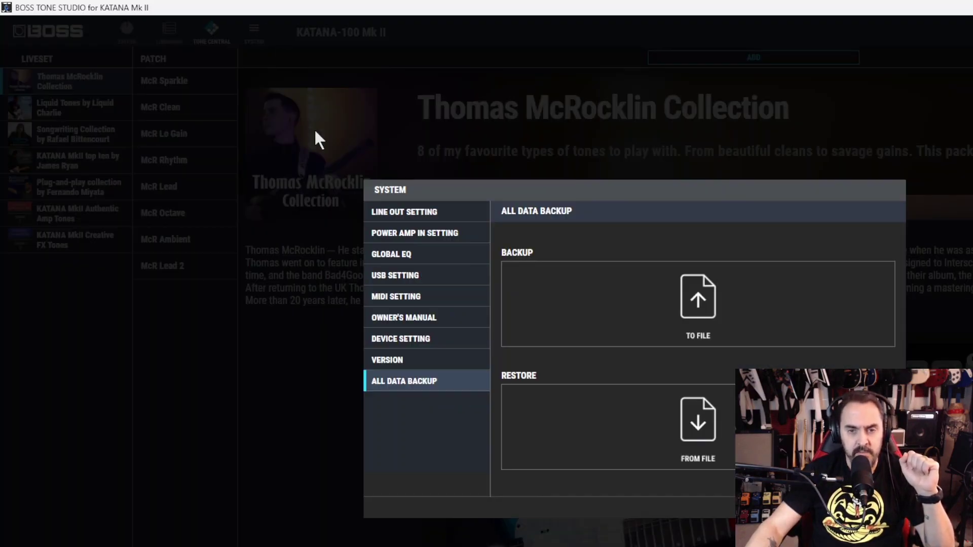
click(418, 213)
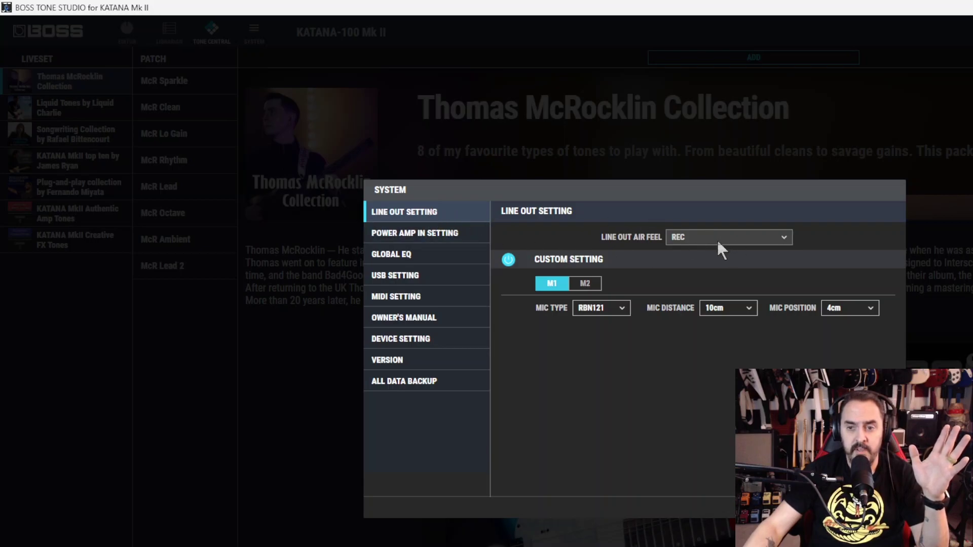
click(585, 284)
click(553, 283)
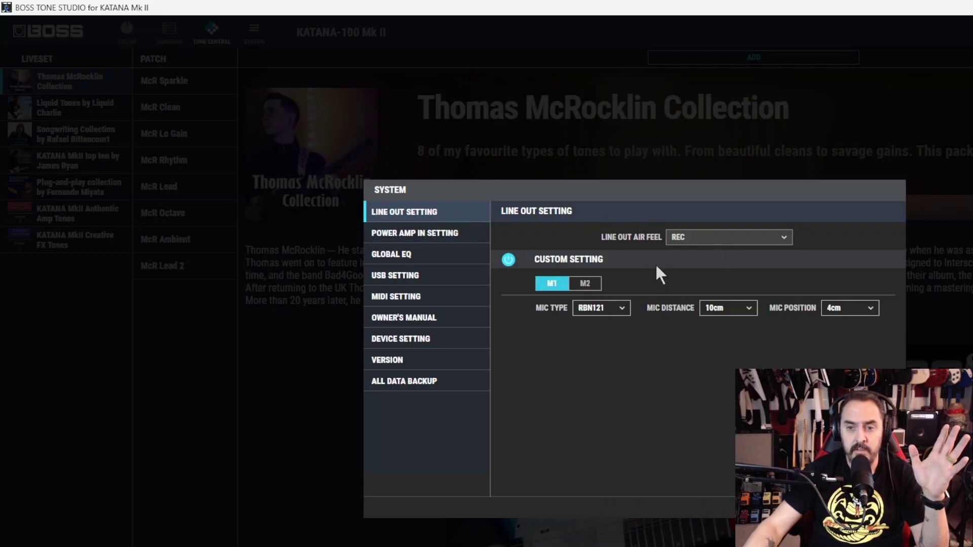
click(532, 262)
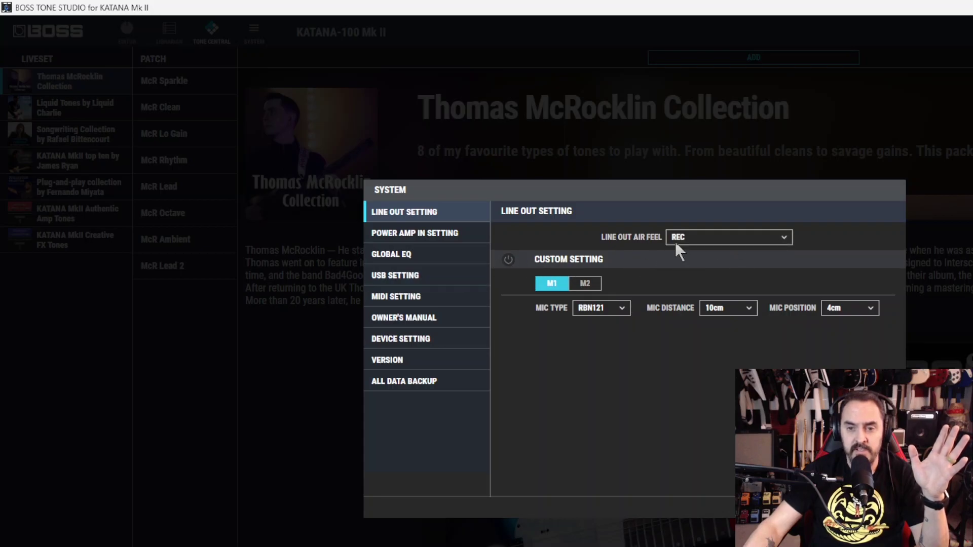
click(729, 237)
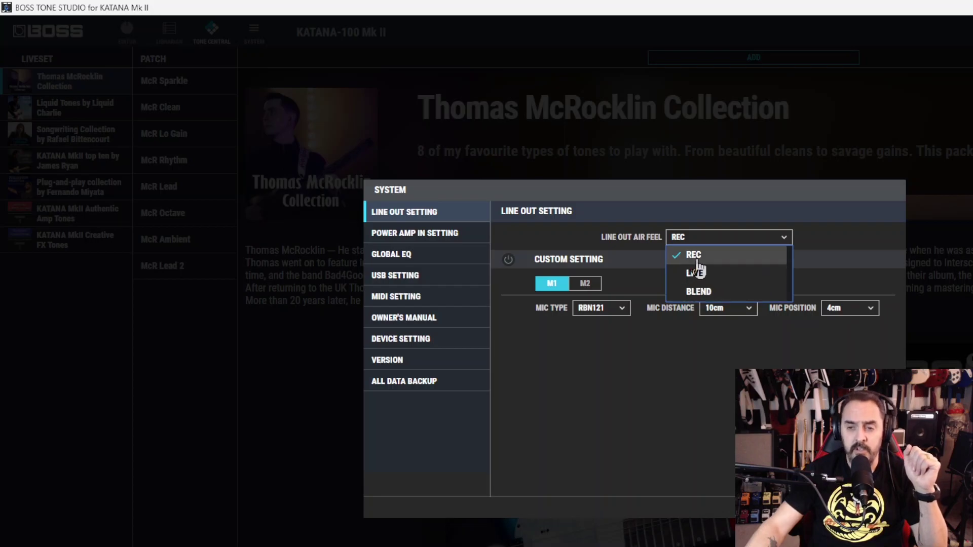
click(825, 239)
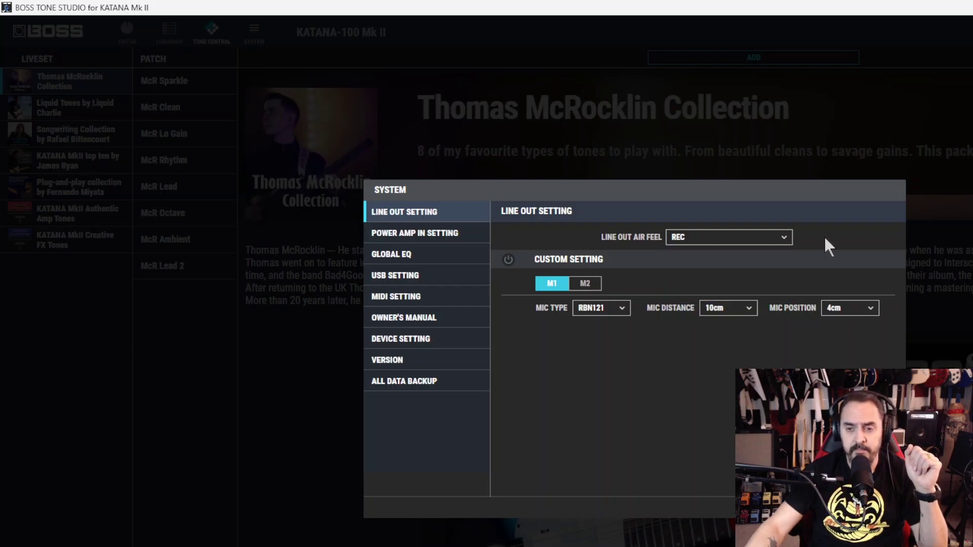
Step: Switch Custom Setting back on and set mic M1's type to DYN421
click(509, 260)
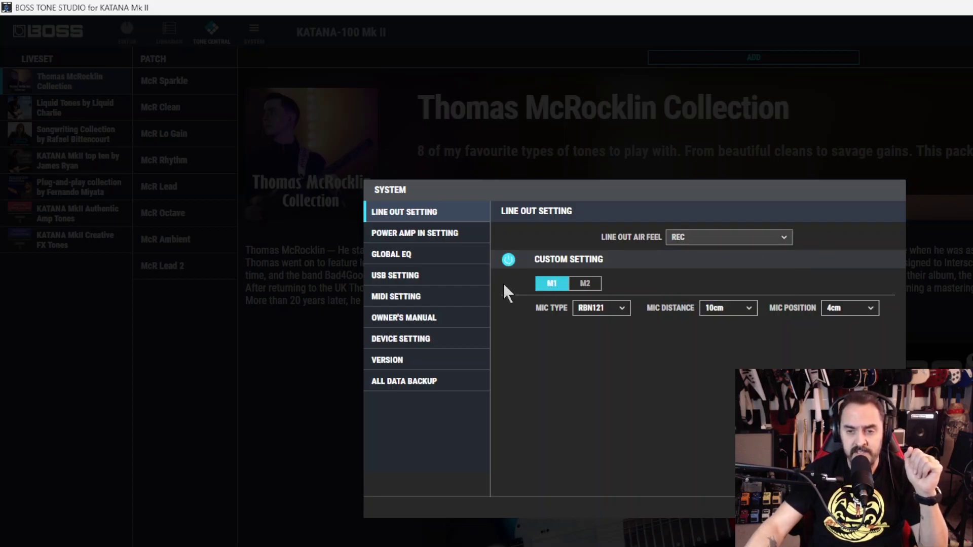
click(587, 286)
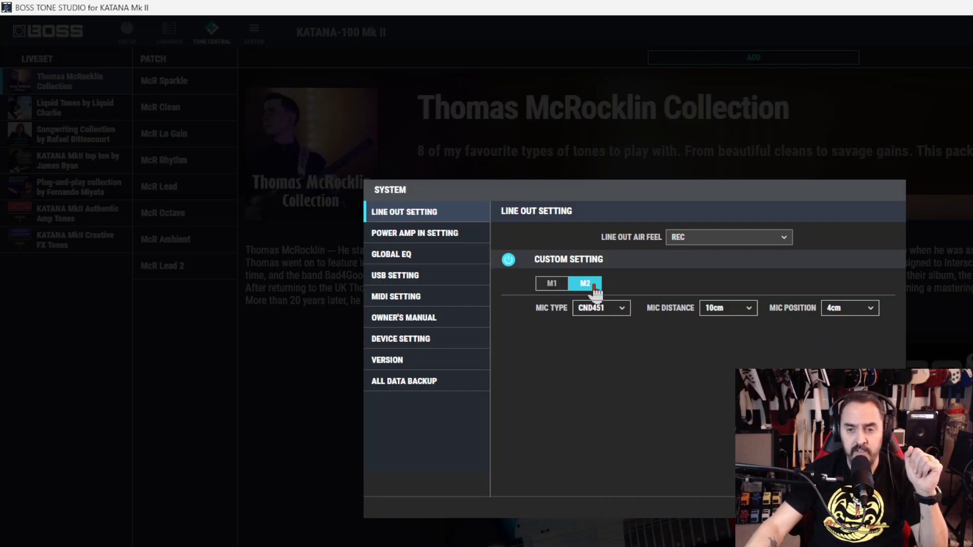
click(552, 284)
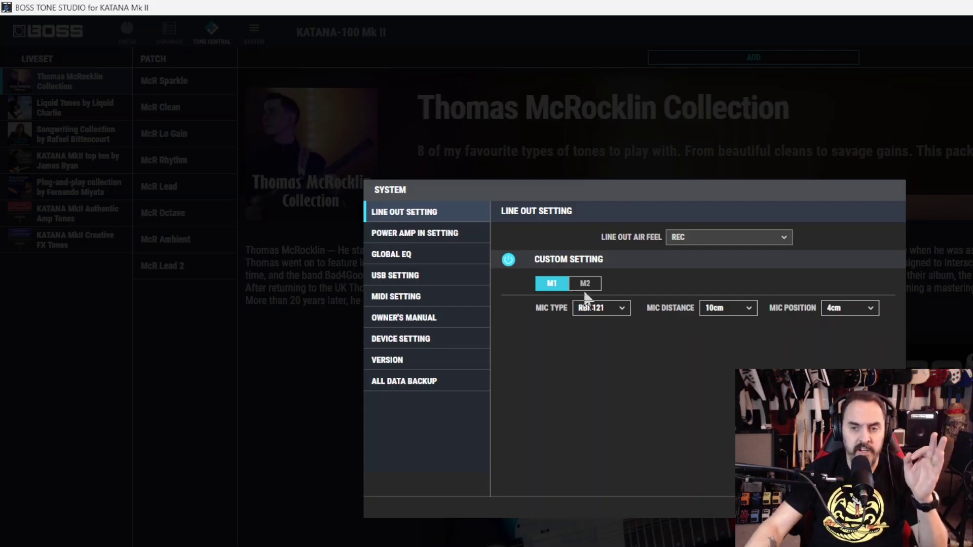
scroll(587, 304, up, 4)
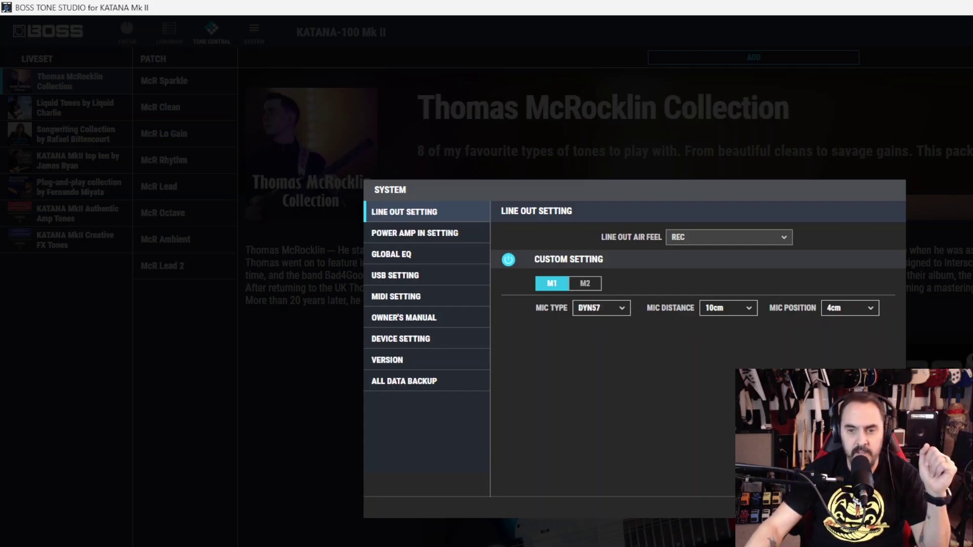
click(619, 311)
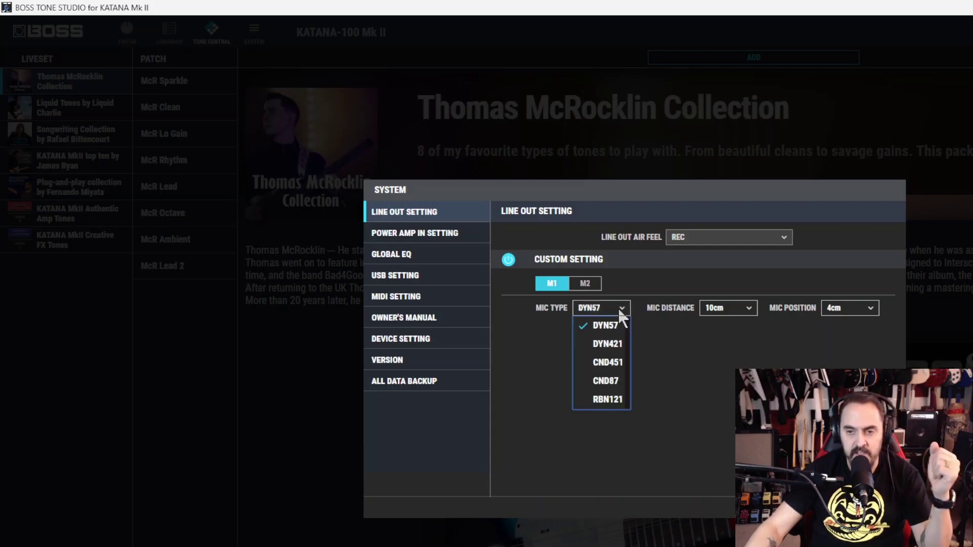
click(616, 342)
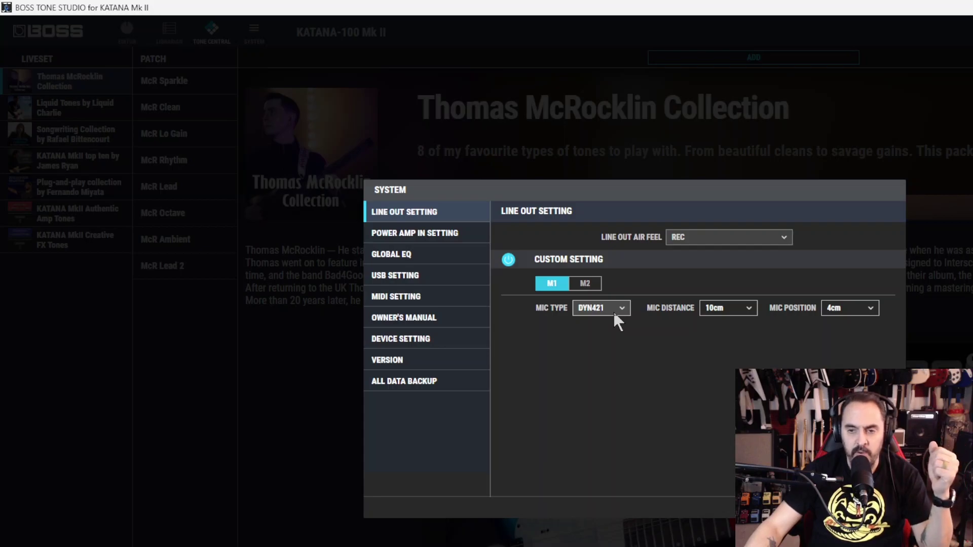
click(614, 314)
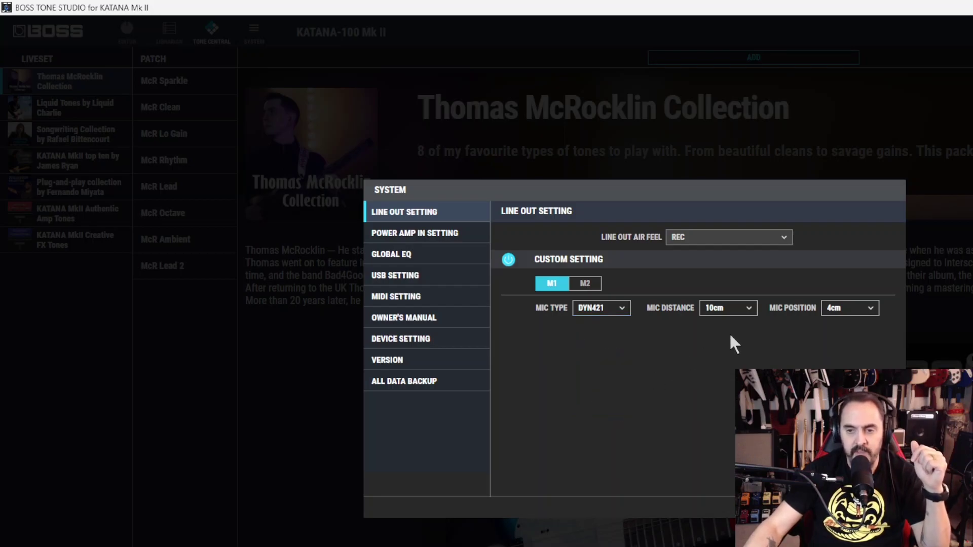
Step: Set mic M1's distance to 0cm
click(747, 311)
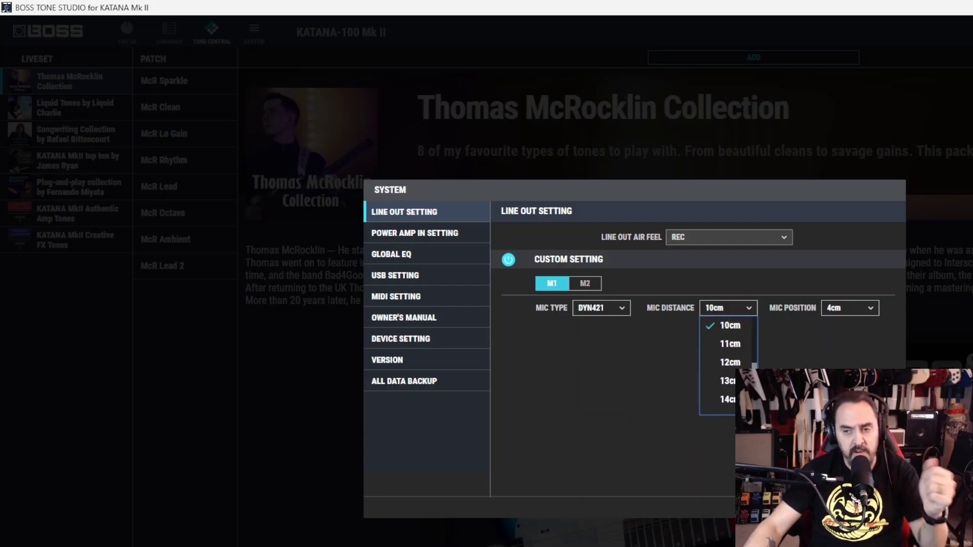
scroll(727, 363, up, 4)
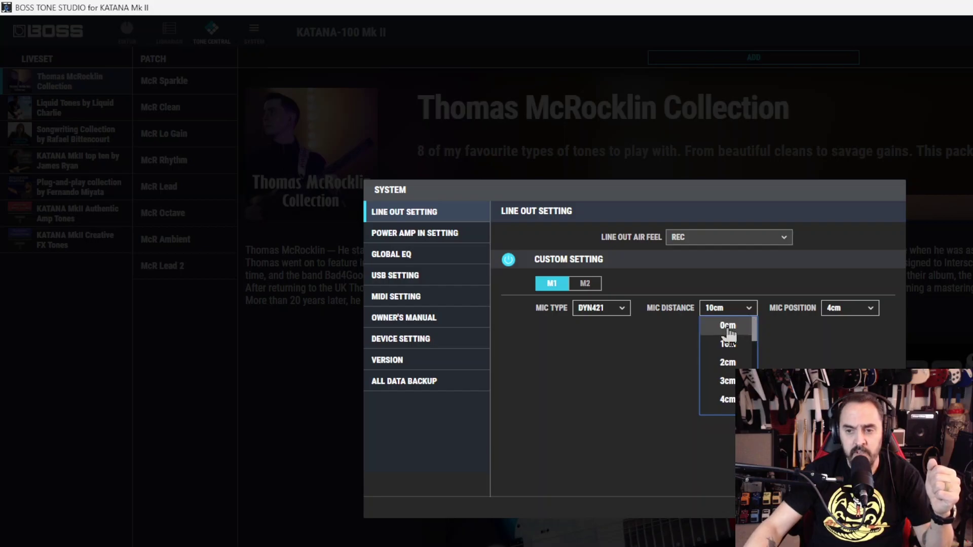
click(725, 324)
click(750, 315)
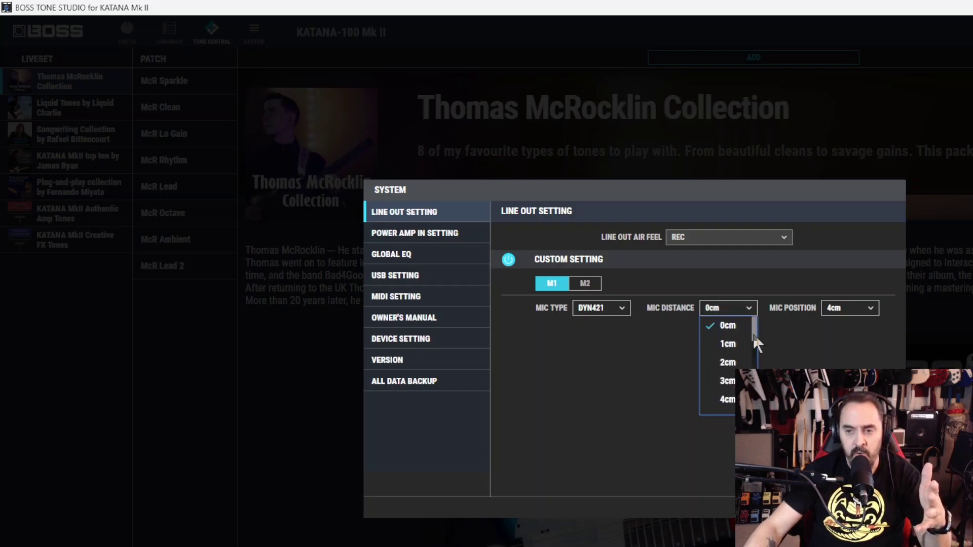
scroll(745, 349, down, 5)
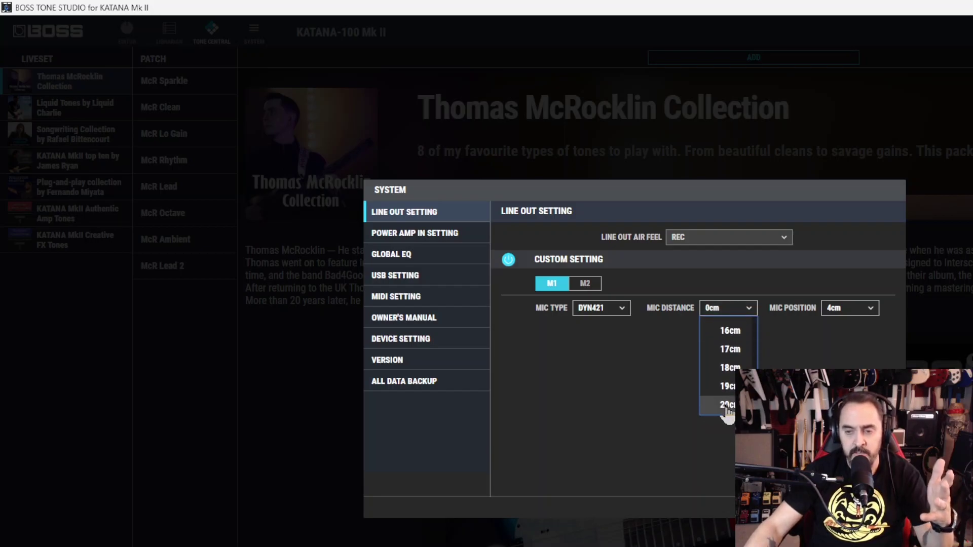
click(862, 311)
Step: Set mic M1's position to 10cm
click(870, 307)
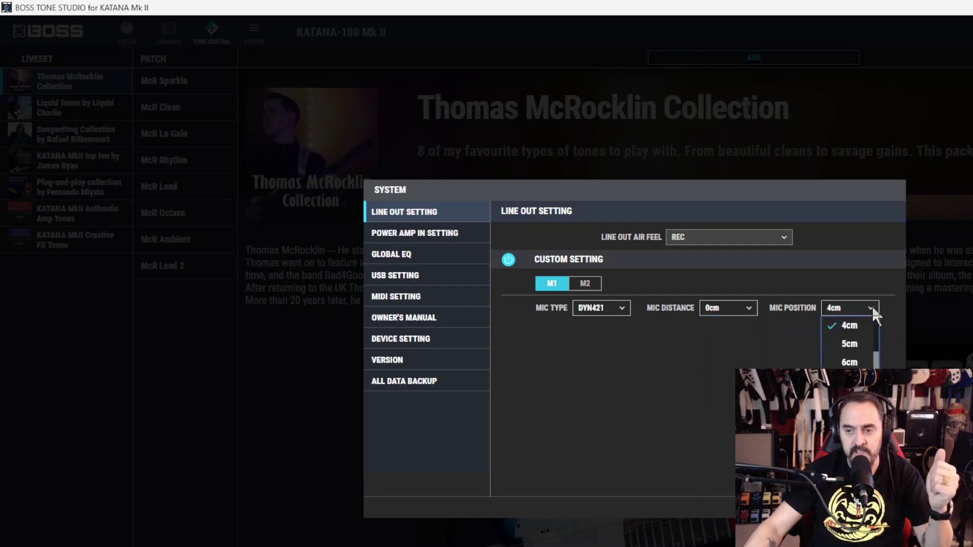
scroll(856, 339, up, 3)
click(850, 325)
click(870, 310)
scroll(856, 349, down, 3)
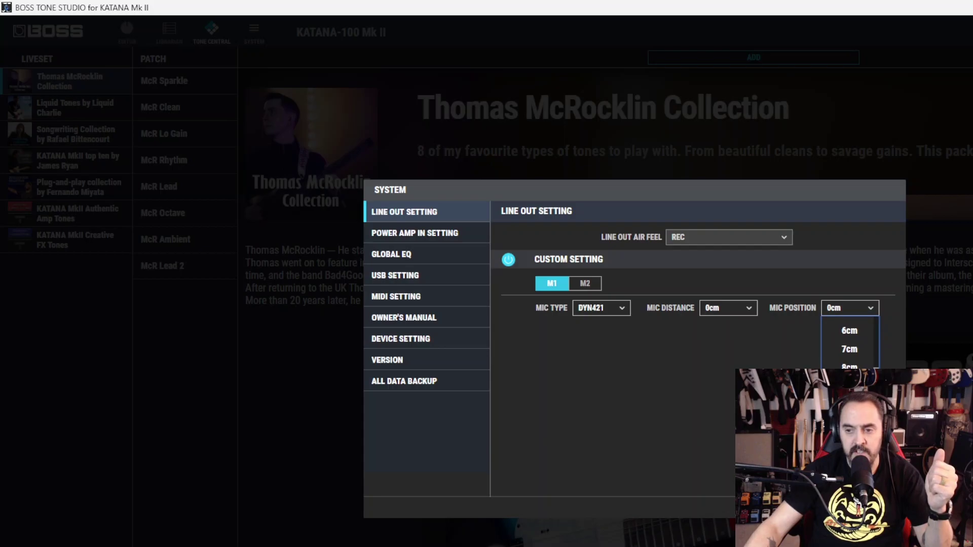
click(849, 405)
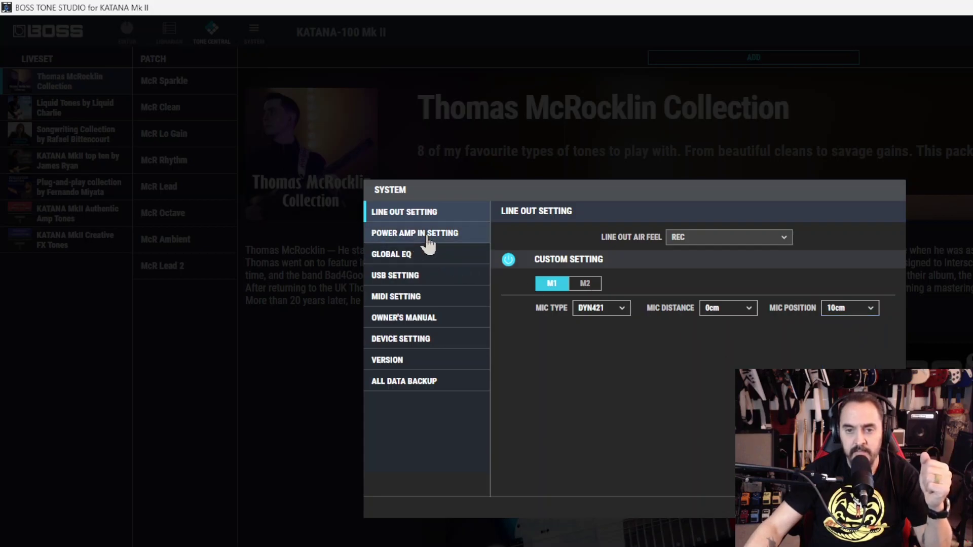
click(441, 236)
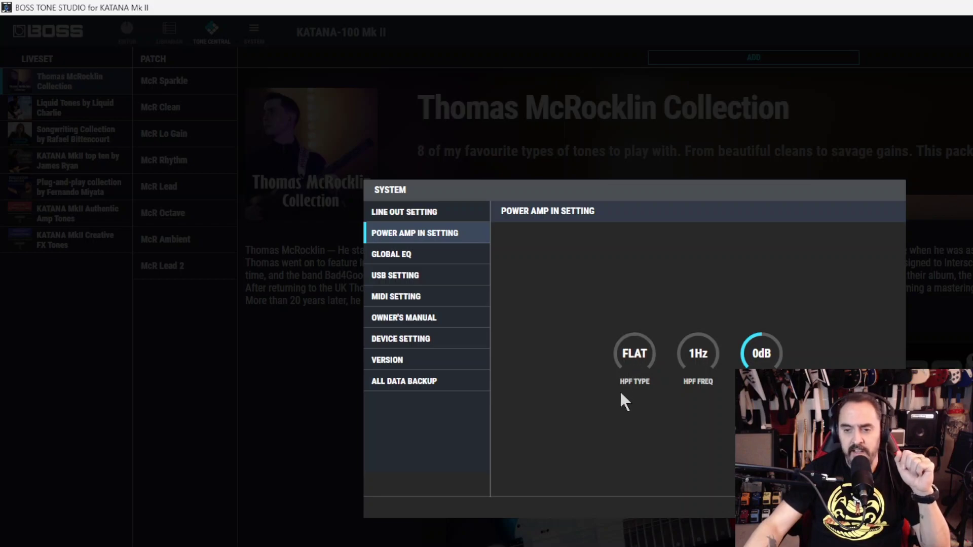
mouse_move(638, 355)
mouse_down()
mouse_move(644, 318)
mouse_move(640, 369)
mouse_move(641, 318)
mouse_move(635, 373)
mouse_up()
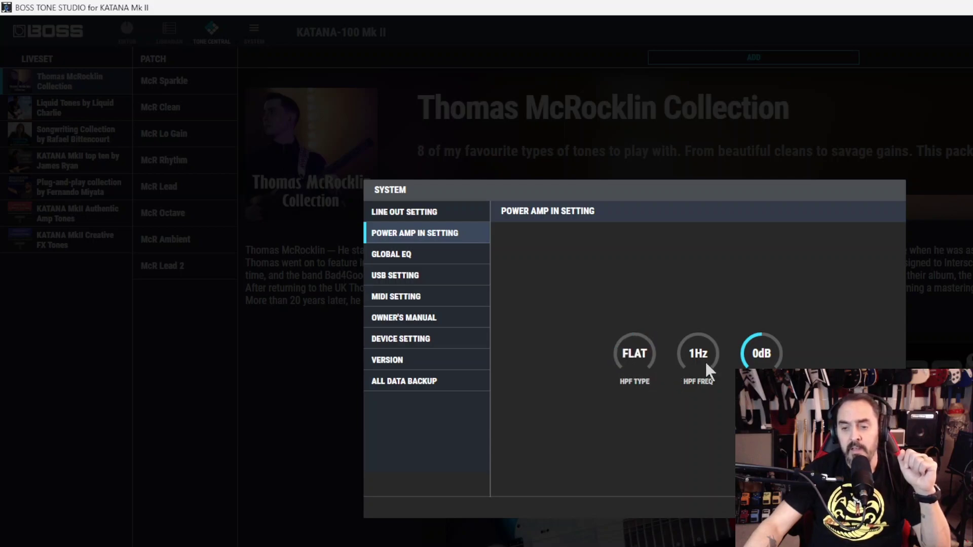
drag(703, 356, 714, 394)
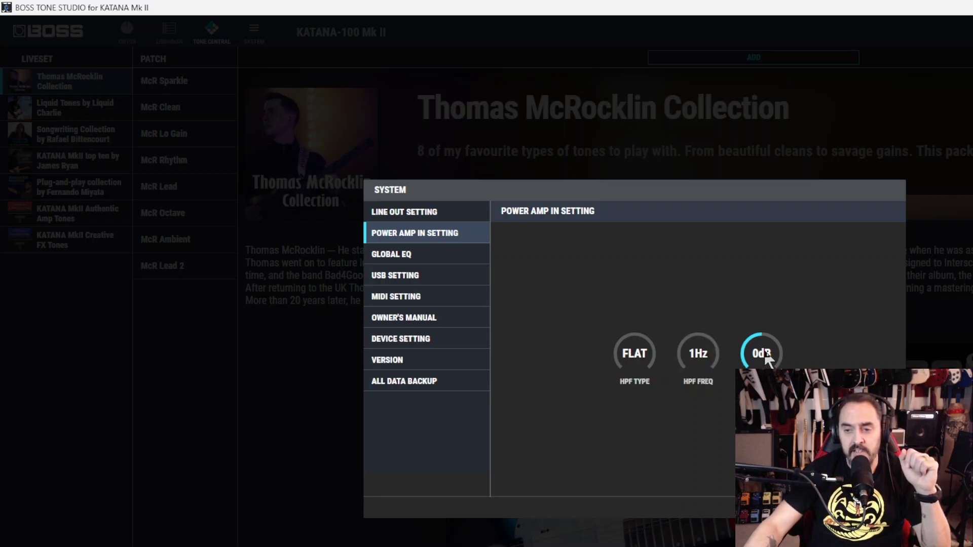
drag(765, 356, 761, 290)
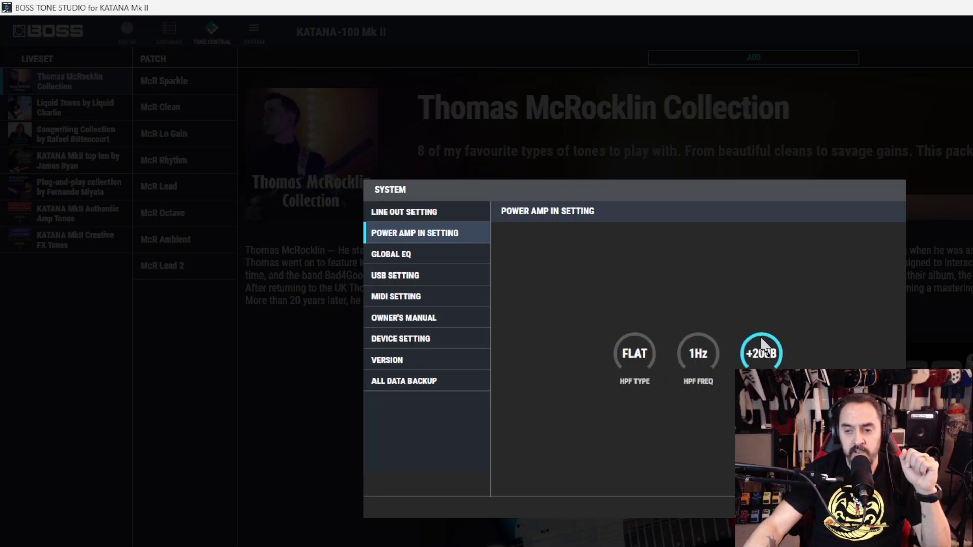
mouse_move(763, 346)
mouse_down()
mouse_move(763, 360)
mouse_move(760, 352)
mouse_up()
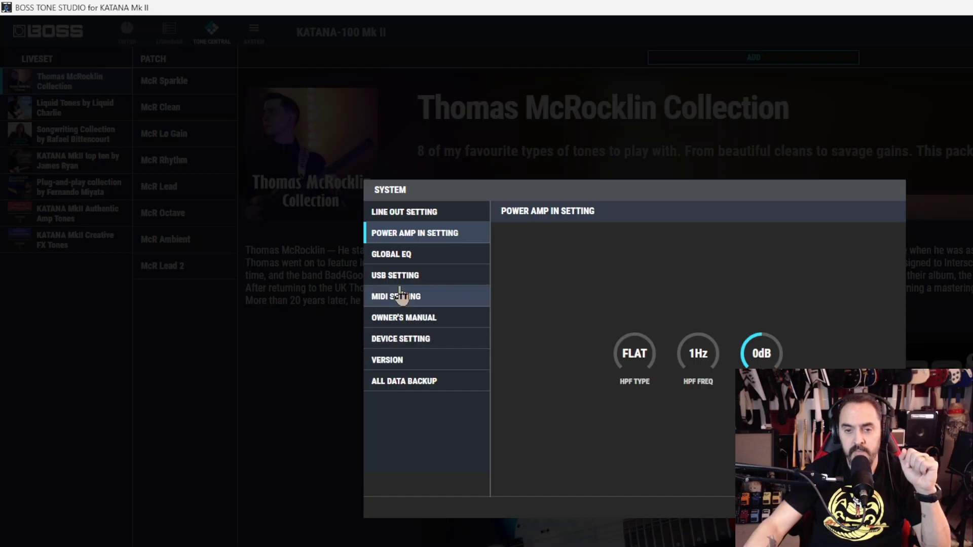
Step: Open Global EQ and place it at the INPUT position
click(406, 261)
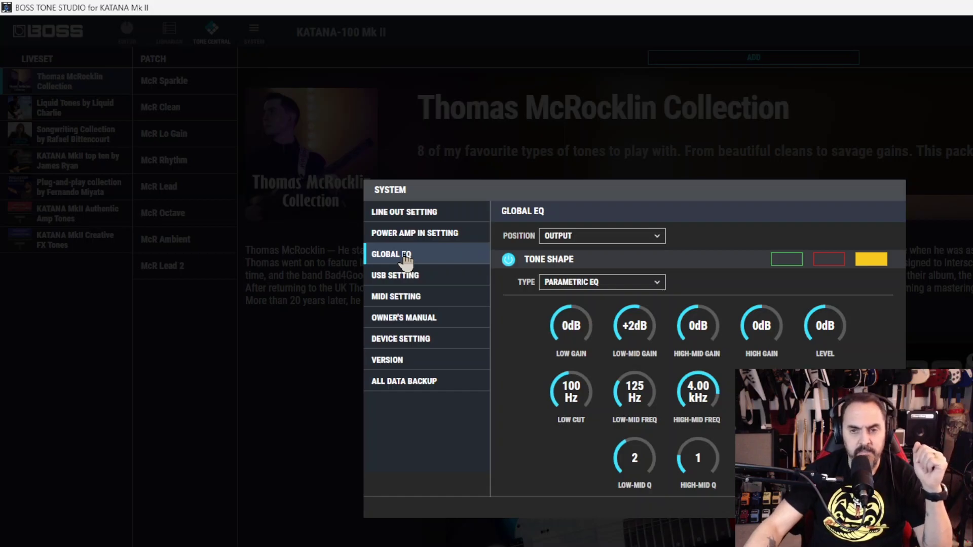
click(579, 236)
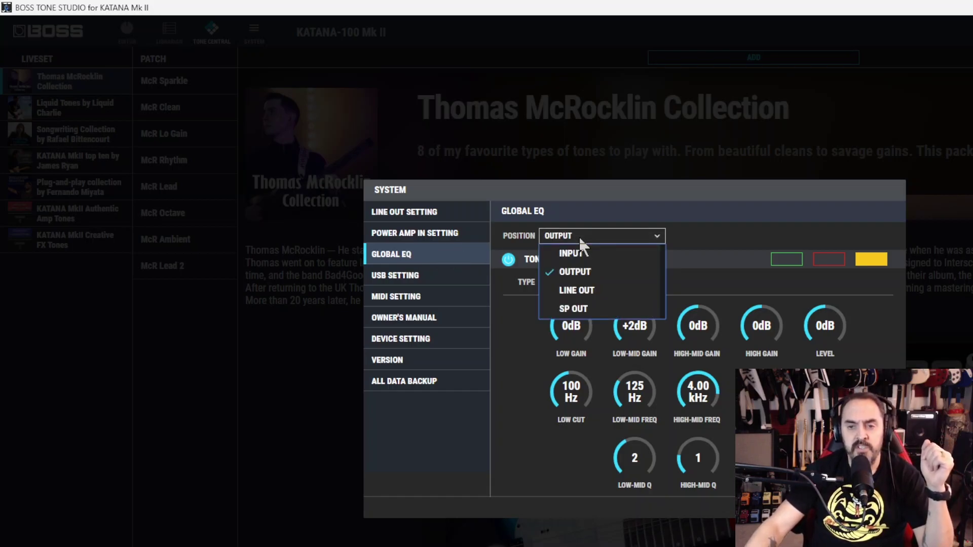
click(585, 253)
click(586, 237)
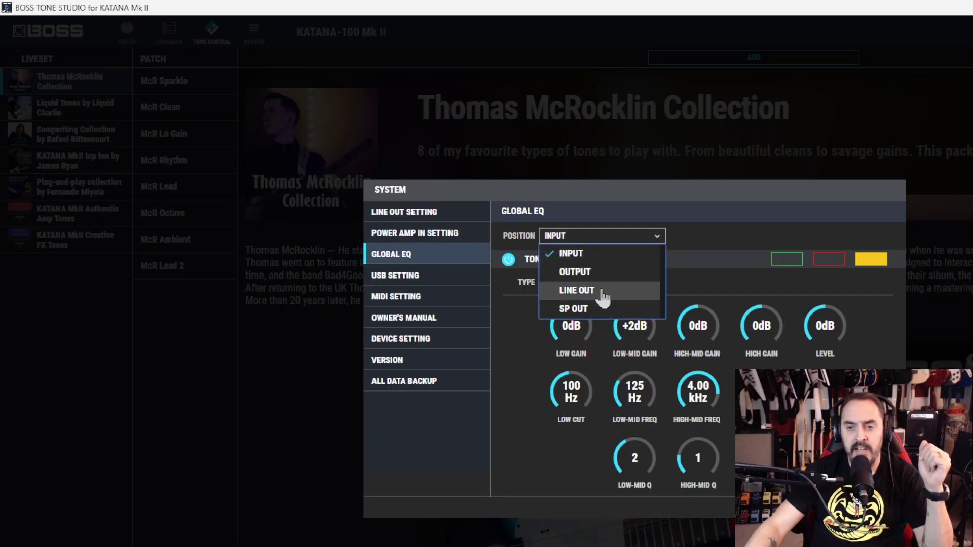
click(736, 232)
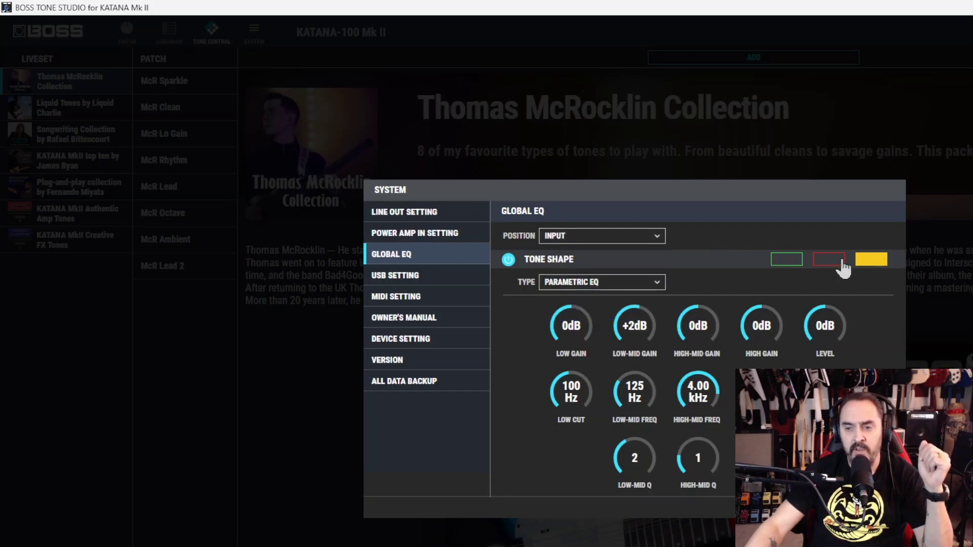
Step: Recall the first tone-shape memory and keep its EQ type as GE-10
click(789, 259)
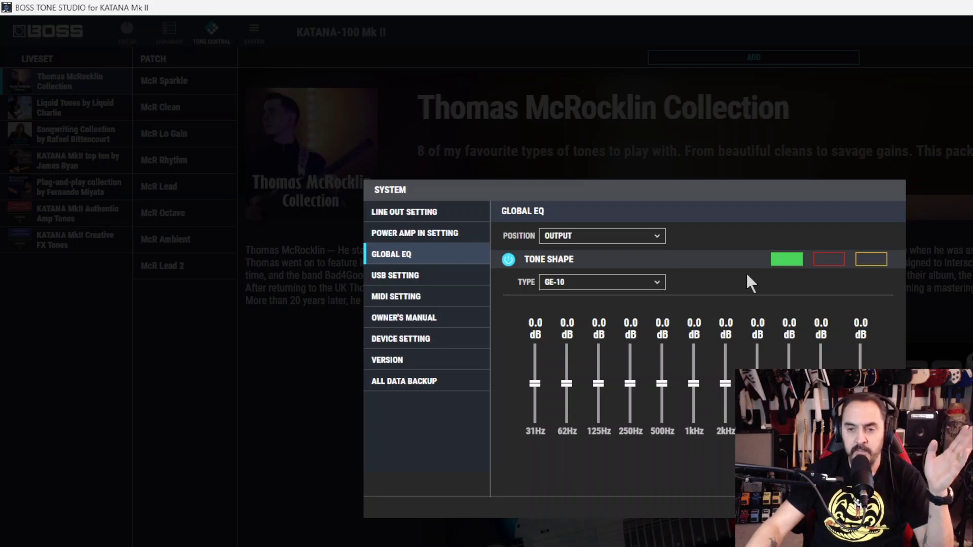
click(641, 287)
click(620, 301)
click(655, 284)
click(582, 319)
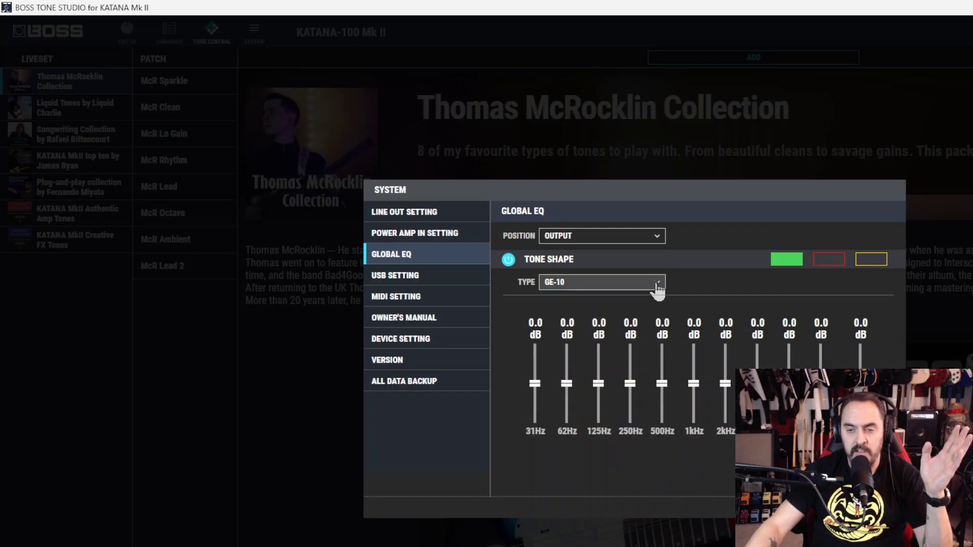
click(658, 285)
click(657, 285)
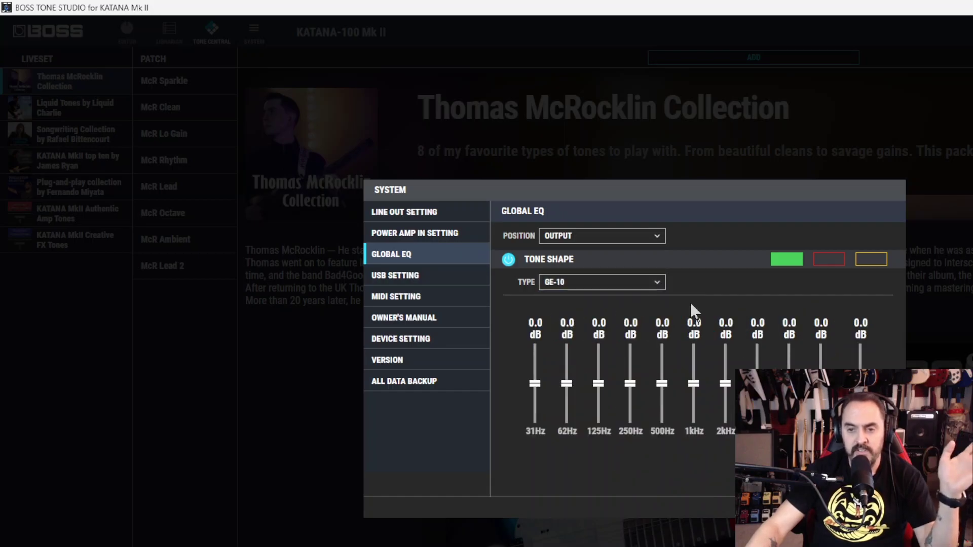
Step: Set the GE-10 bands to 1kHz +11.5 dB, 2kHz -12.0 dB and 4kHz +12.0 dB
drag(693, 386, 694, 350)
drag(725, 383, 725, 420)
drag(757, 384, 757, 348)
click(659, 285)
click(657, 284)
Step: Boost the second memory's low gain to +20dB and cut the third memory's low-mid to -20dB
click(823, 260)
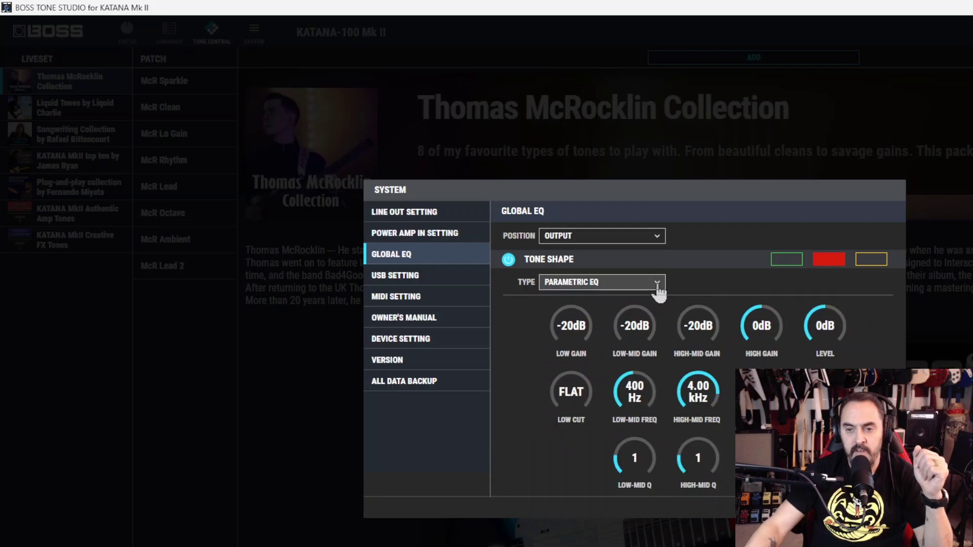
drag(573, 327, 568, 228)
click(864, 260)
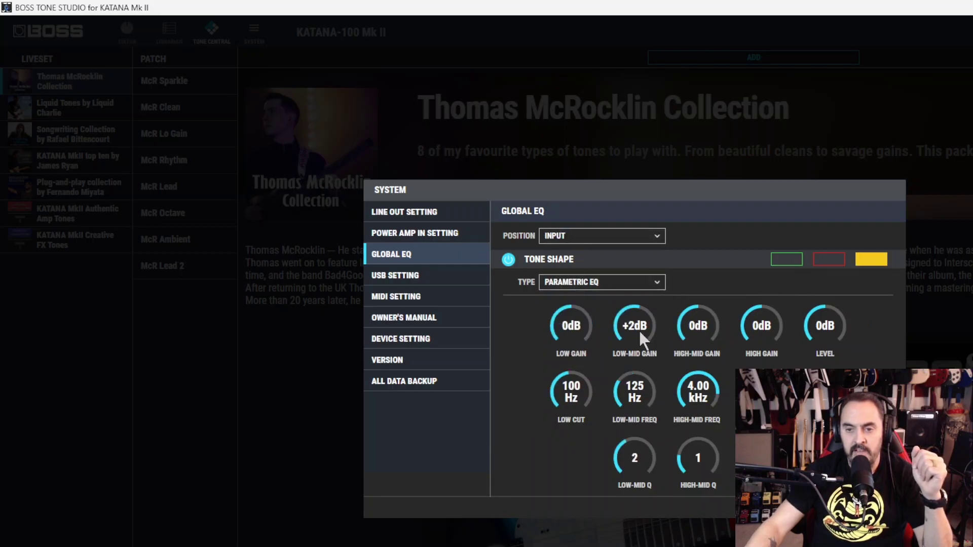
drag(637, 327, 639, 390)
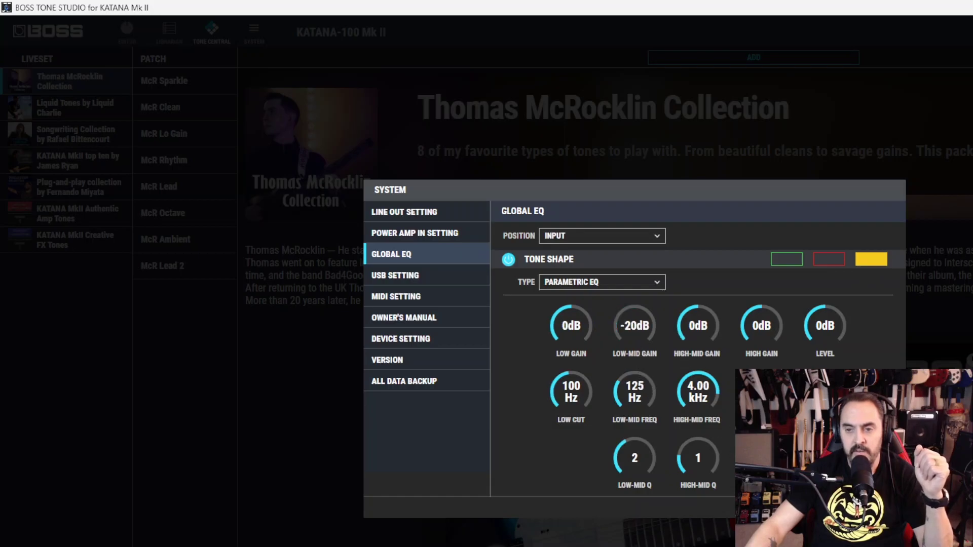
Step: Toggle the tone shape off and on, then step through all three memories
click(509, 259)
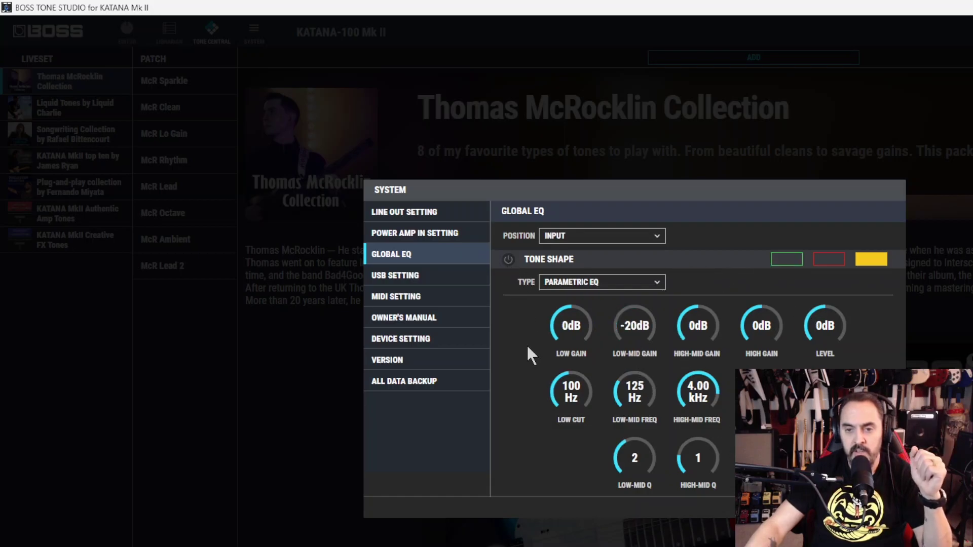
click(509, 261)
click(784, 261)
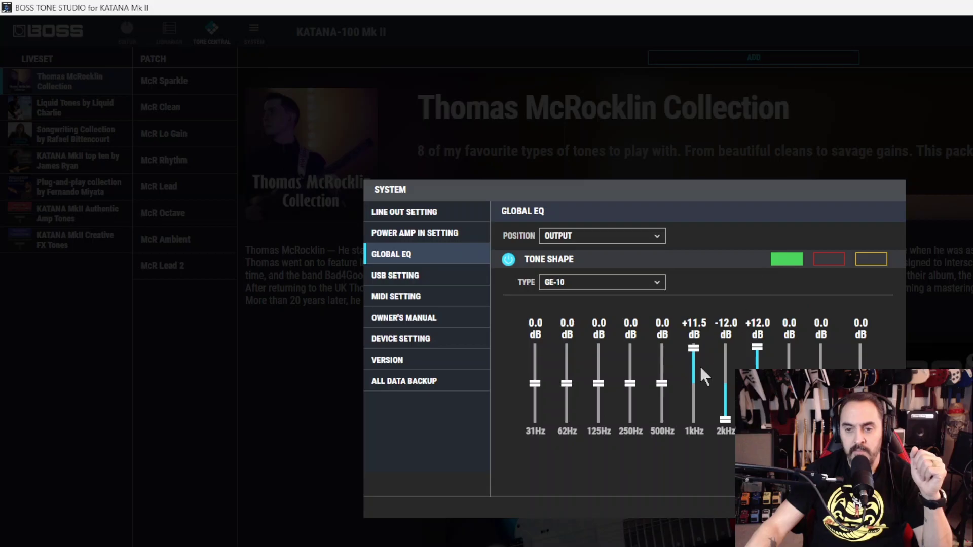
click(829, 259)
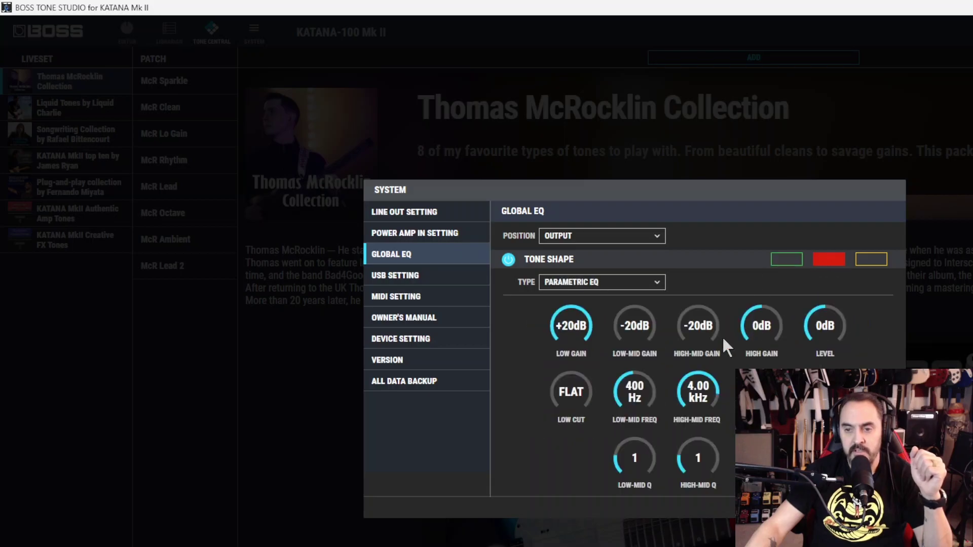
click(872, 260)
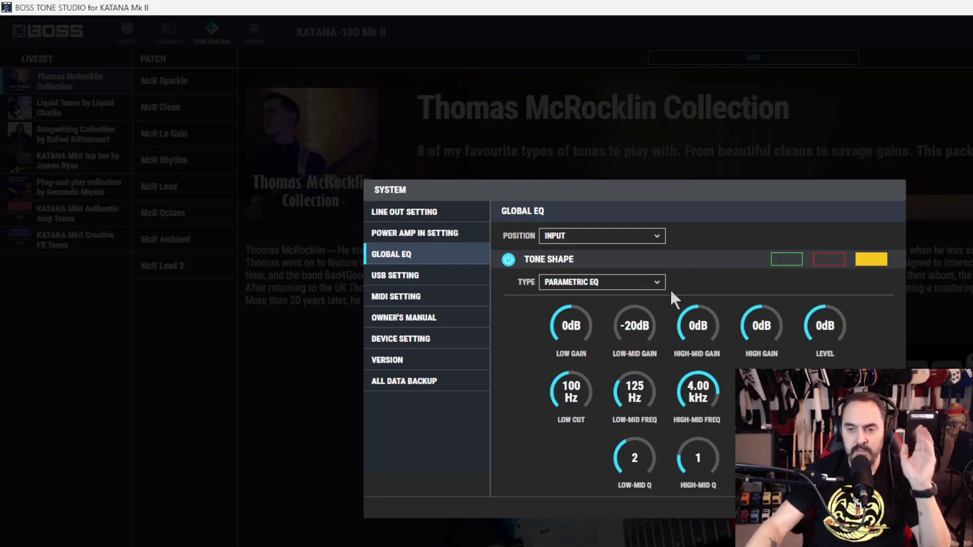
Step: Recall the first tone-shape memory and reset its 1kHz band to 0.0 dB
scroll(636, 332, up, 11)
scroll(641, 327, down, 6)
scroll(641, 327, up, 6)
scroll(641, 327, down, 1)
click(818, 261)
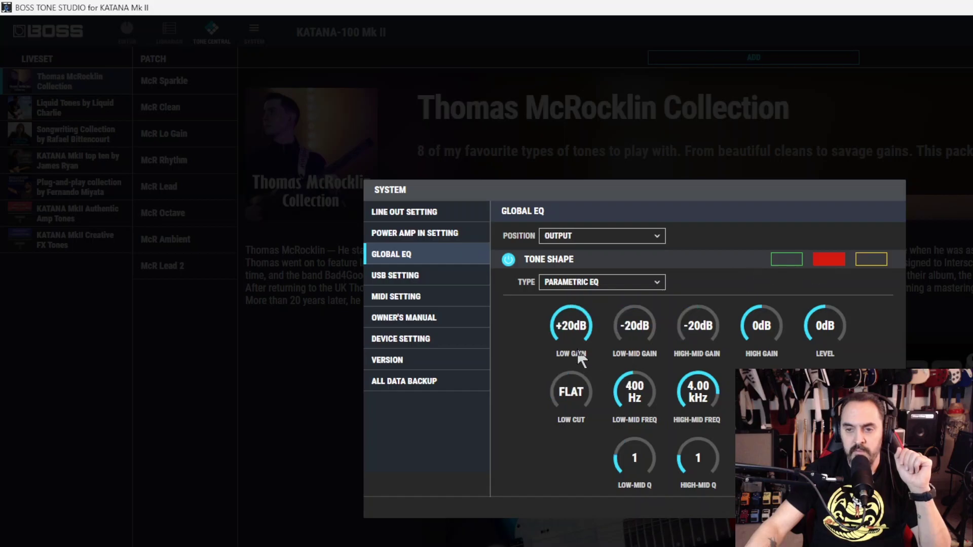
scroll(577, 349, down, 10)
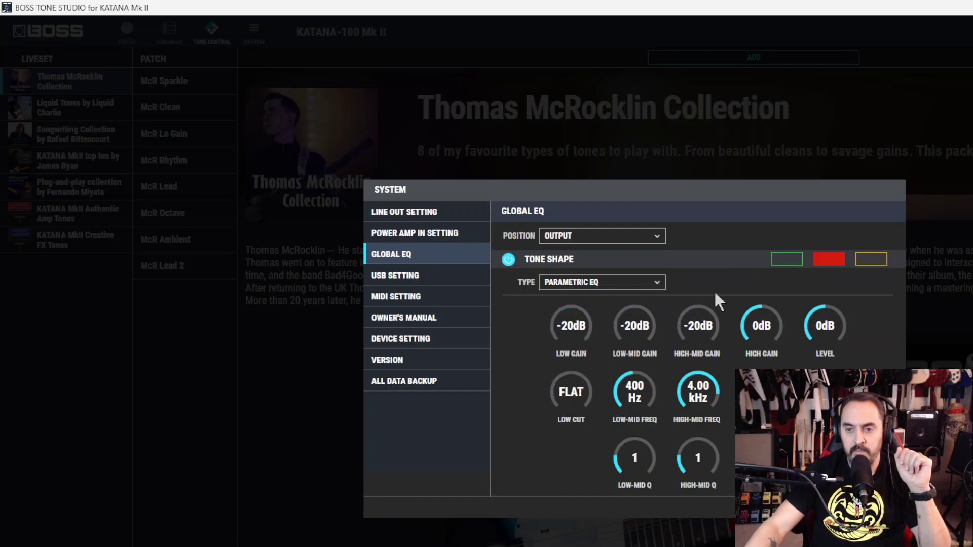
click(781, 261)
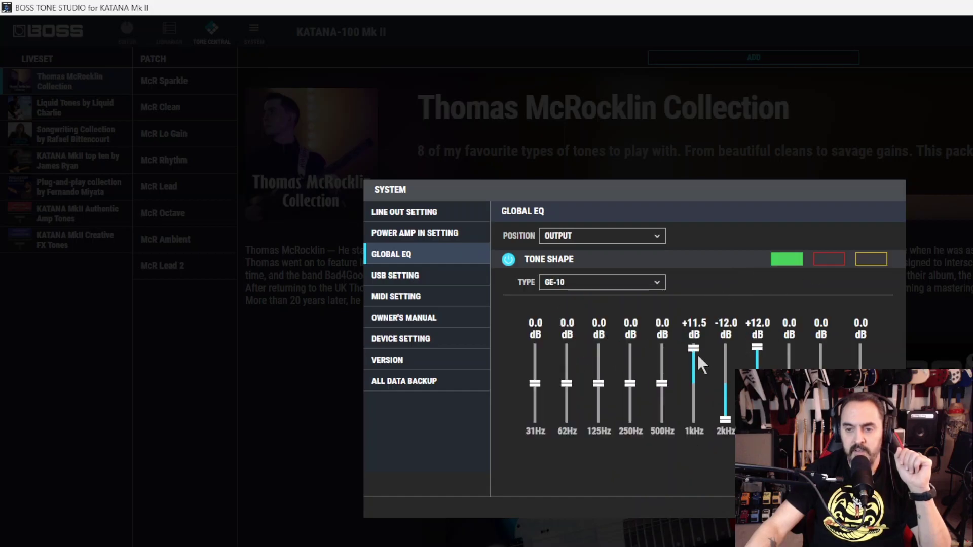
drag(695, 352, 694, 383)
click(696, 389)
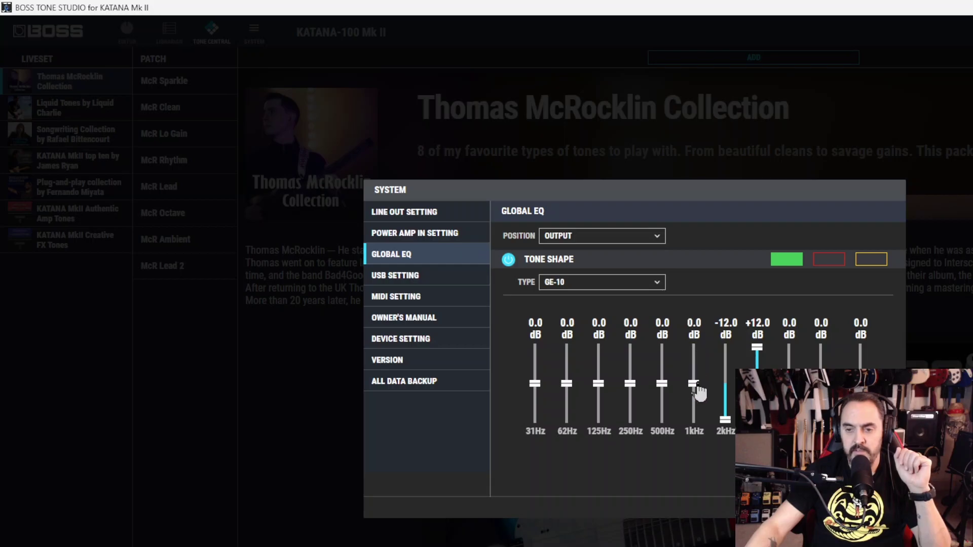
Step: Set the 2kHz band to exactly 0.0 dB via the value keypad
click(726, 384)
right_click(726, 390)
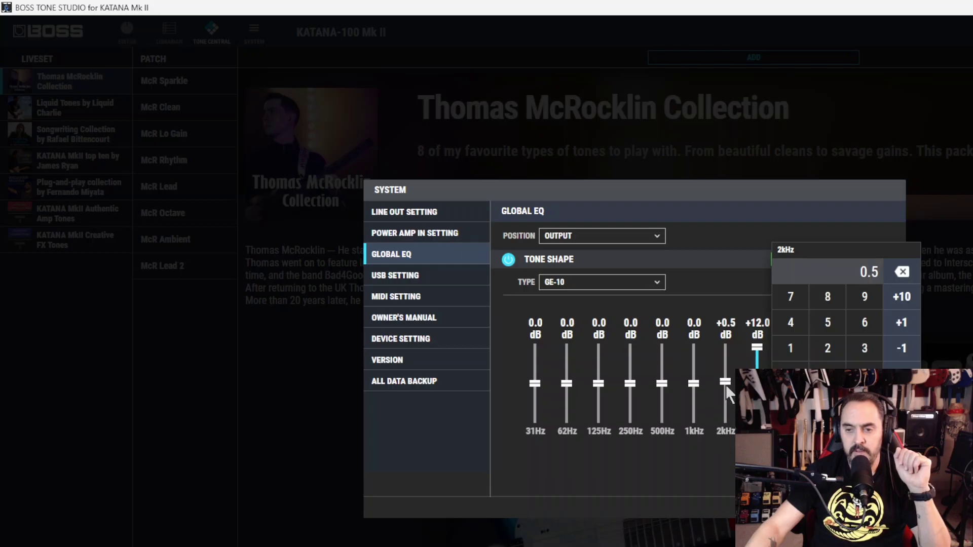
click(727, 390)
scroll(726, 389, up, 1)
right_click(726, 390)
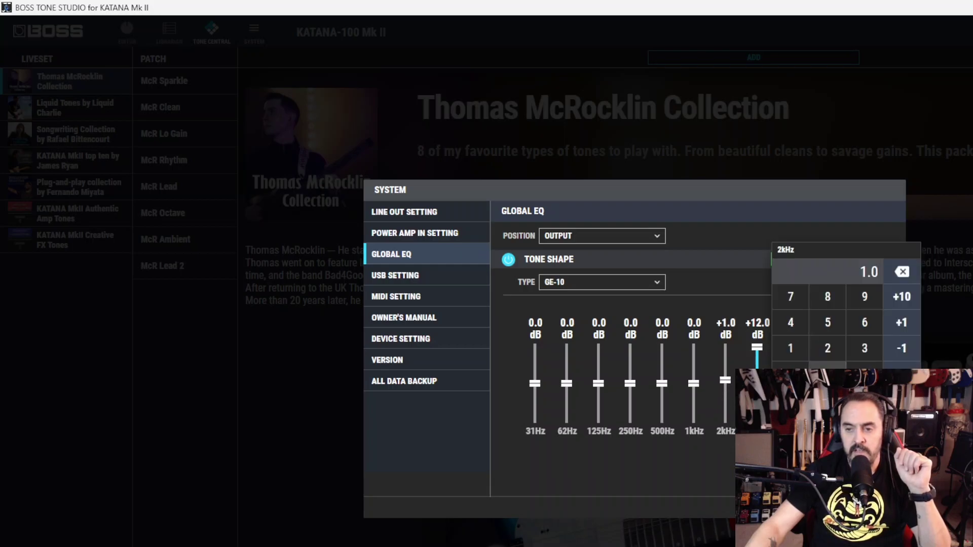
click(827, 374)
click(901, 374)
Step: Set the 4kHz band to 0.0 dB and switch the tone shape off
click(757, 384)
right_click(757, 389)
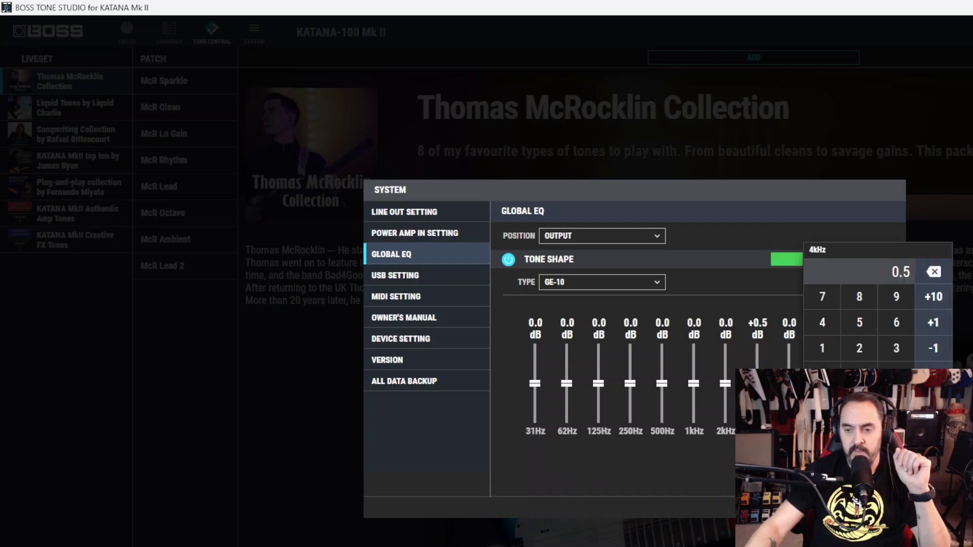
click(859, 374)
click(902, 374)
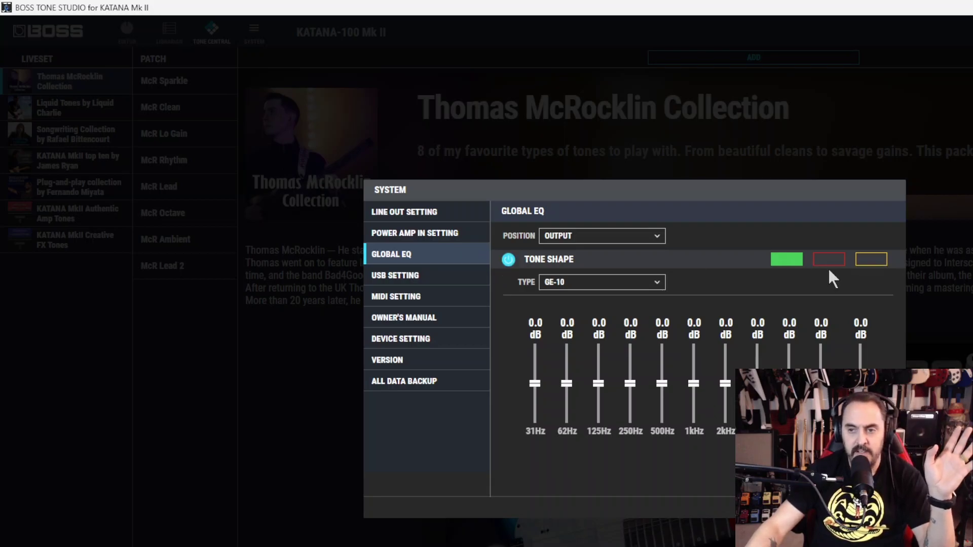
click(509, 259)
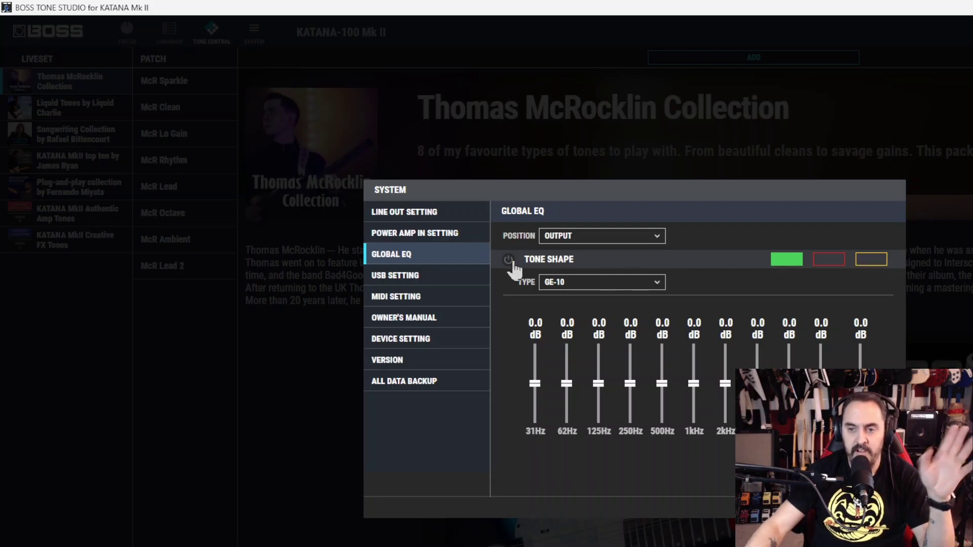
Step: Open USB Setting and set the mix level to 104%
click(426, 281)
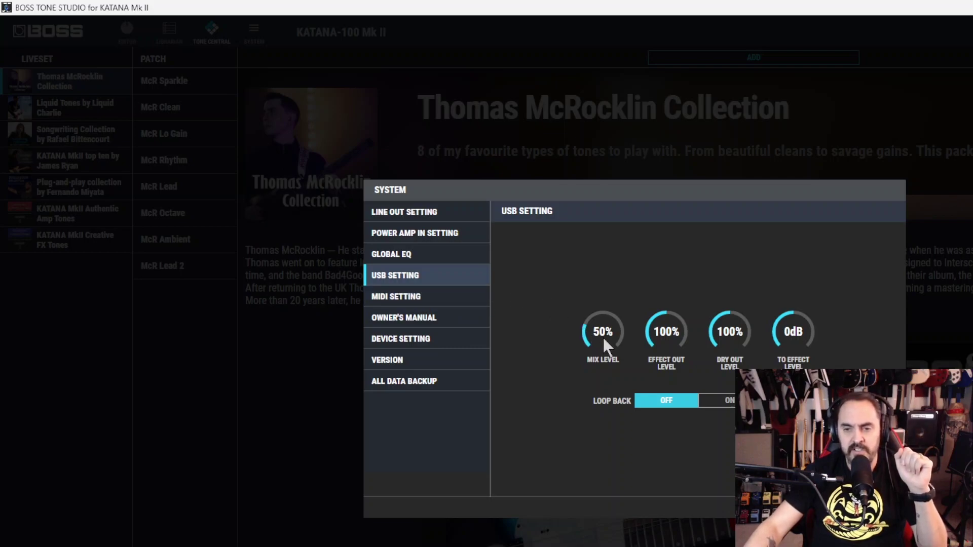
drag(603, 337, 604, 273)
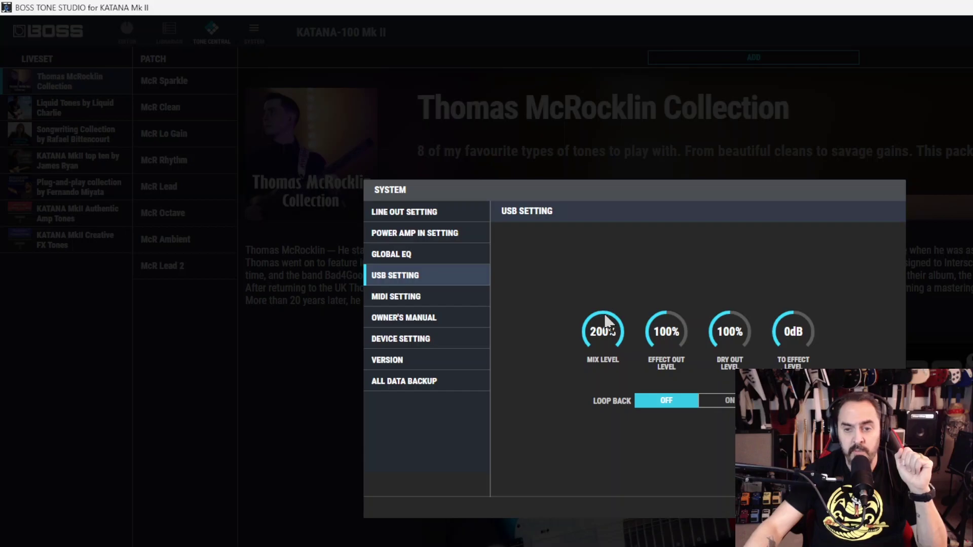
drag(607, 322, 606, 342)
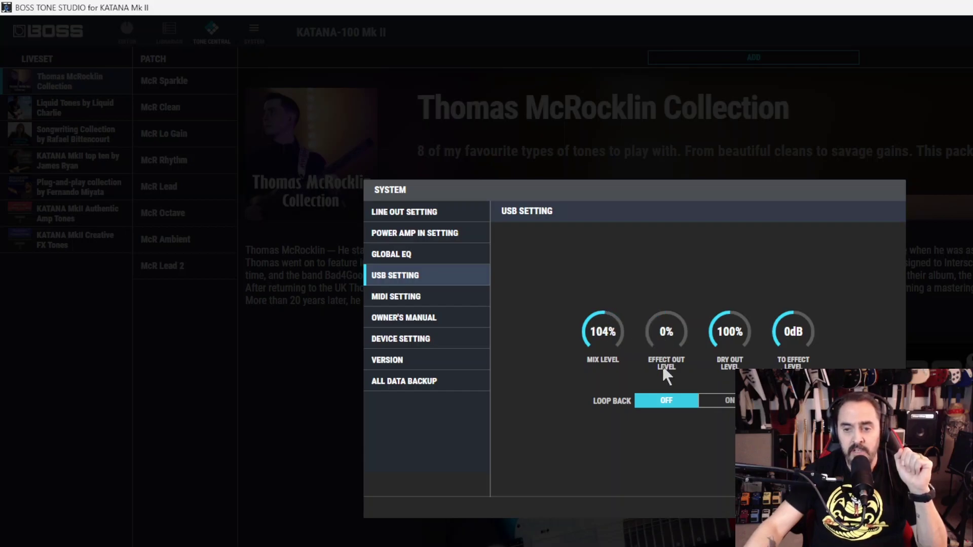
Step: Sweep the effect and dry output levels, then toggle Loop Back on and back OFF
drag(663, 368, 666, 334)
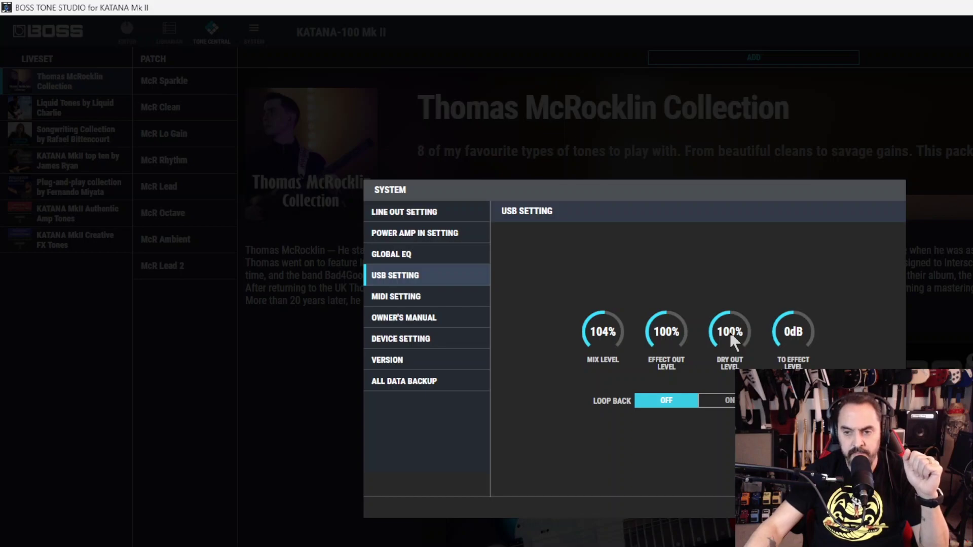
mouse_move(730, 333)
mouse_down()
mouse_move(730, 290)
mouse_move(731, 372)
mouse_move(731, 339)
mouse_up()
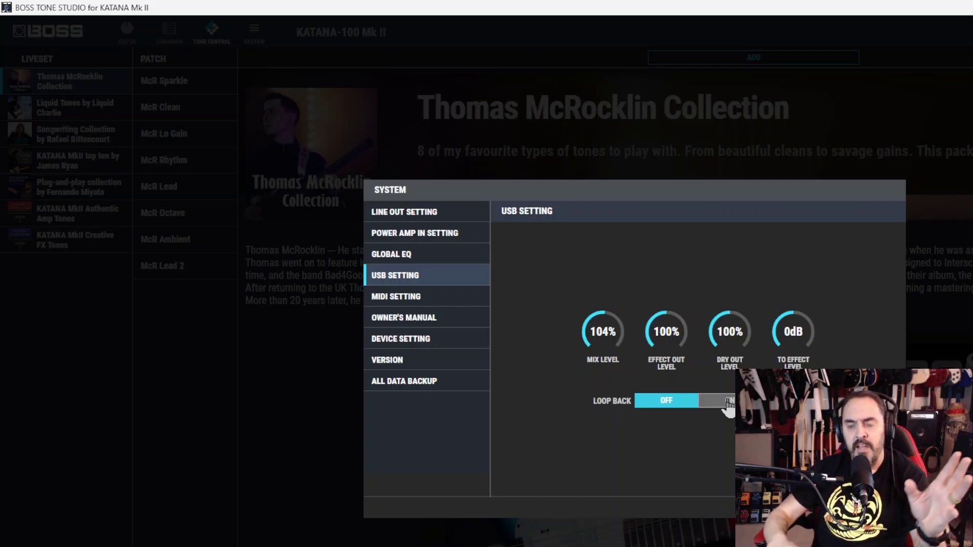
click(728, 401)
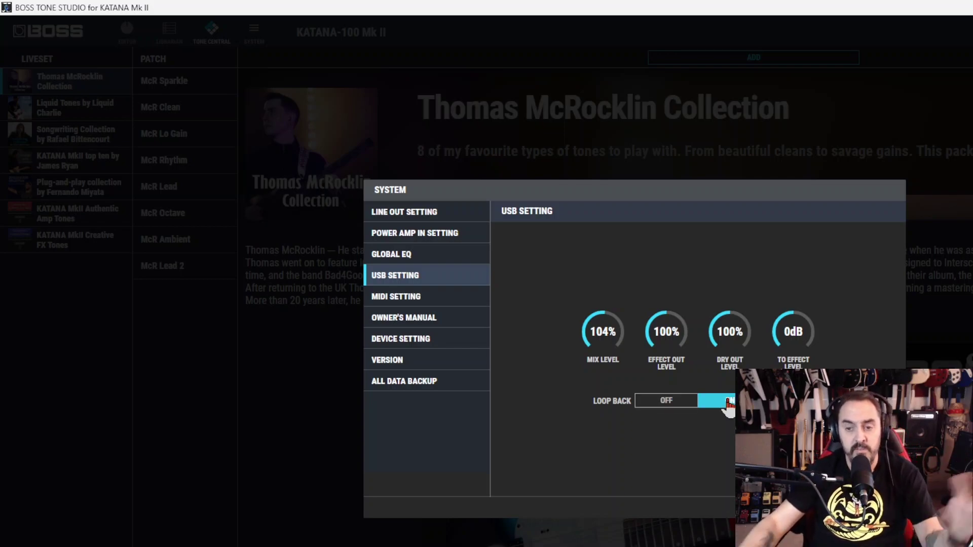
click(669, 401)
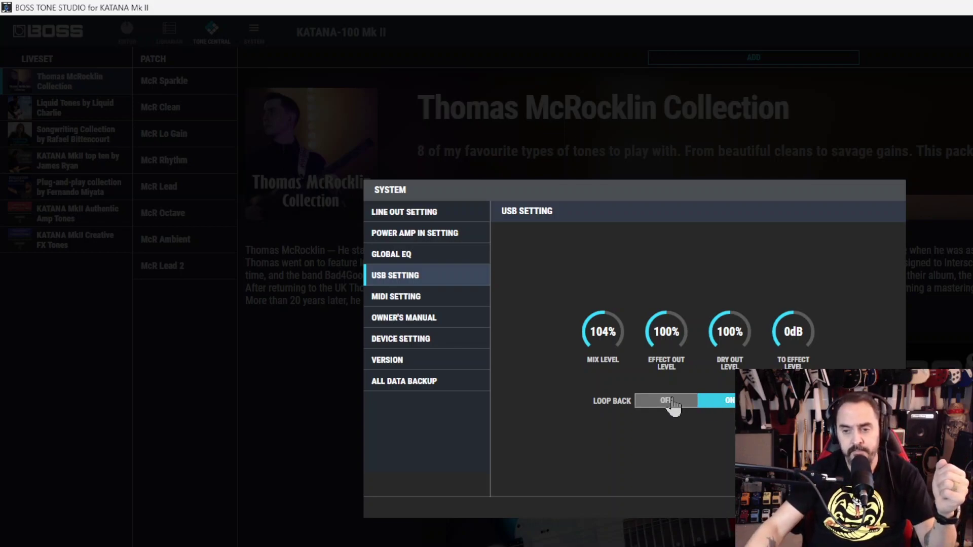
Step: Open MIDI Setting, keep receive channel Ch.1, view Control Change, then return to Program Map
click(419, 299)
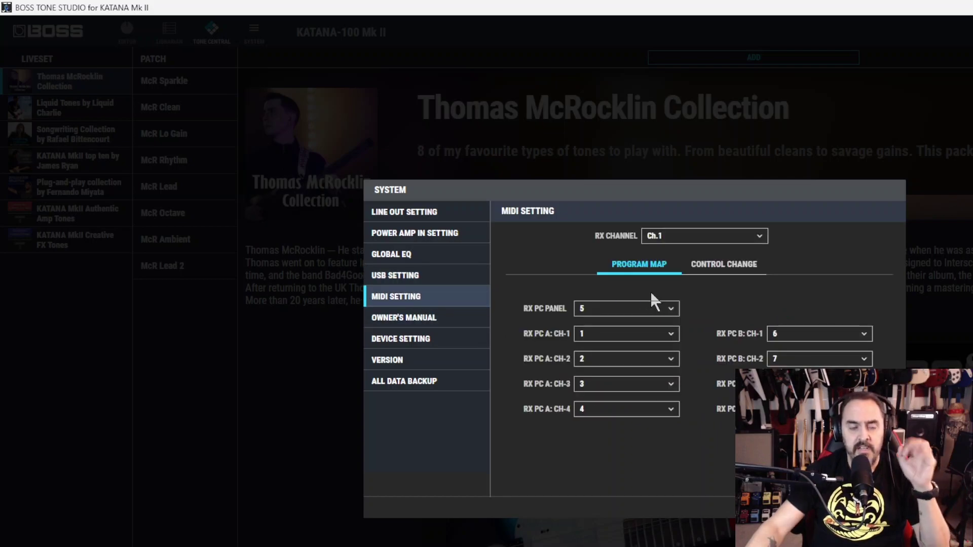
click(717, 235)
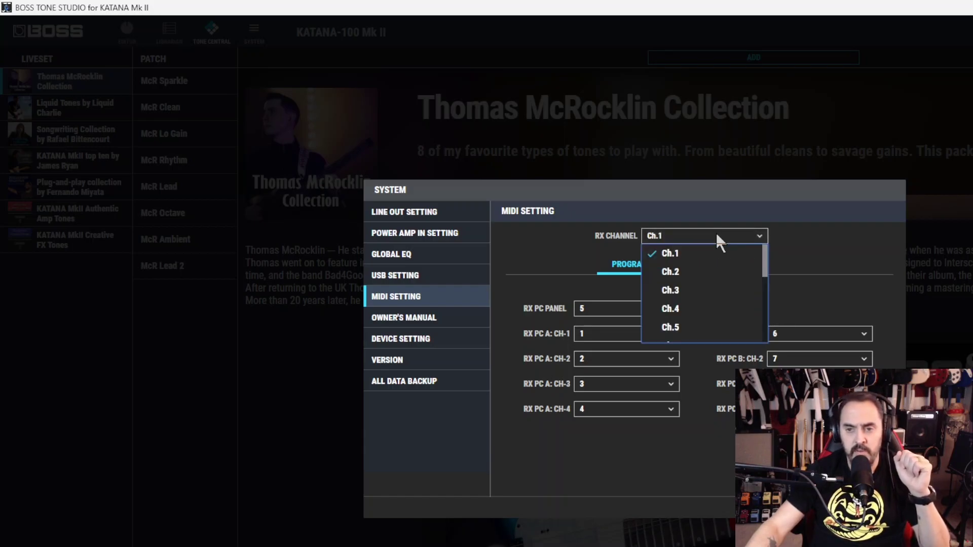
click(716, 236)
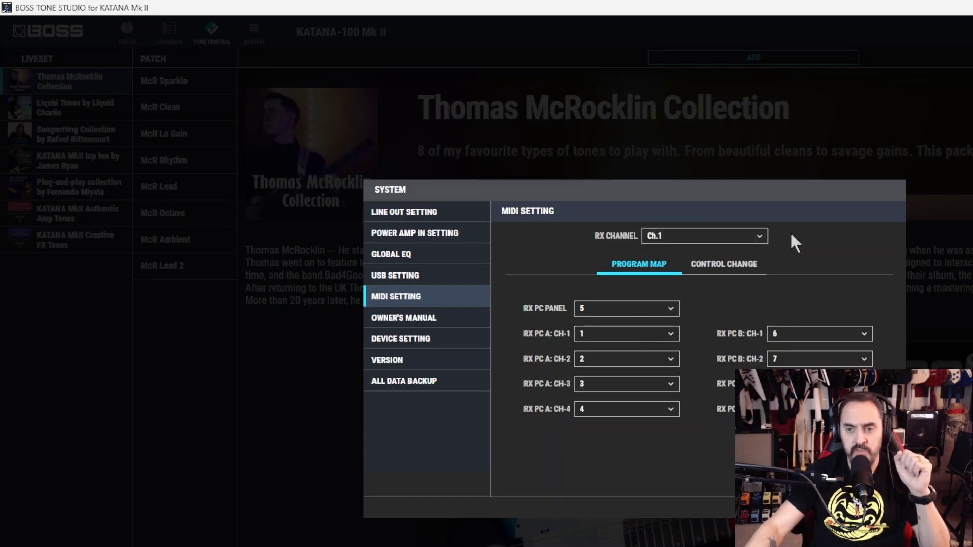
click(725, 266)
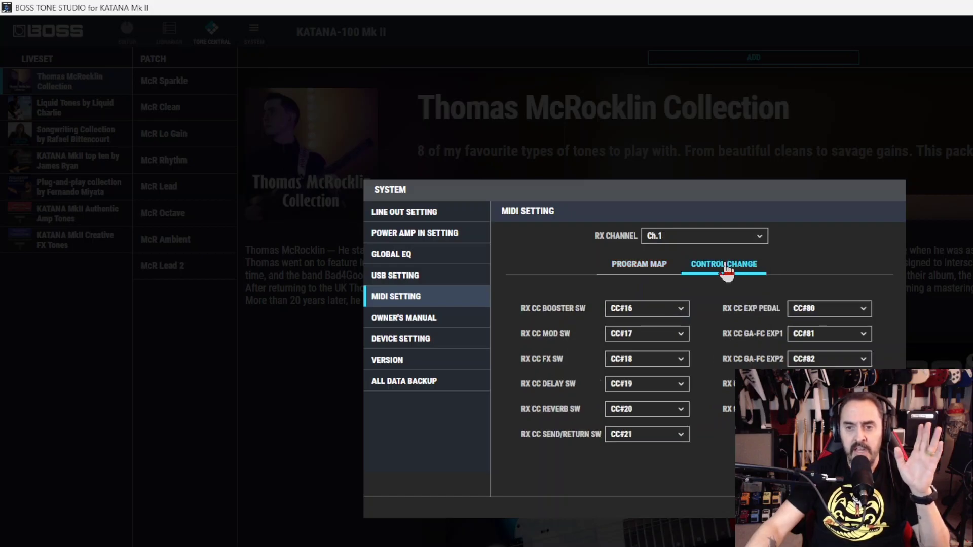
click(656, 265)
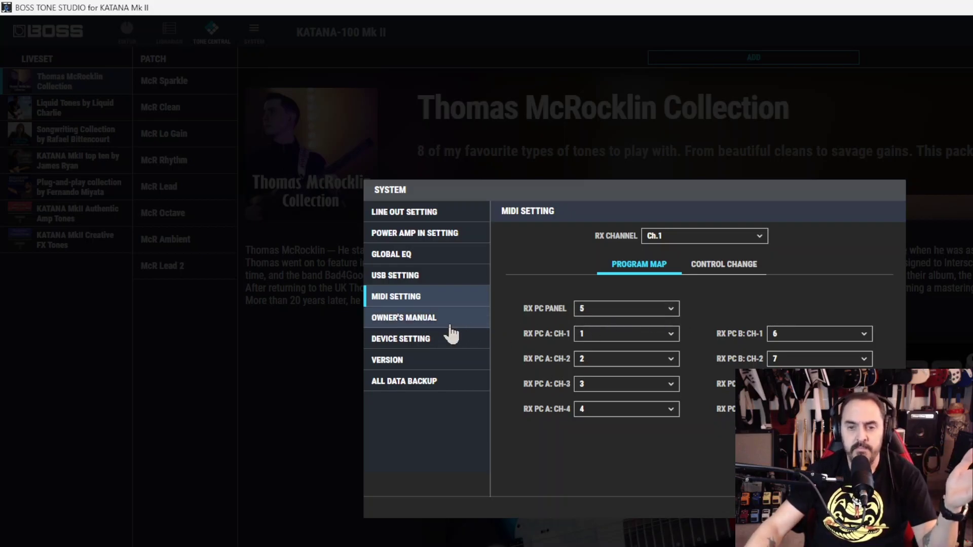
Step: View the Owner's Manual page, then Device Setting, keeping the device as 4- KATANA
click(430, 328)
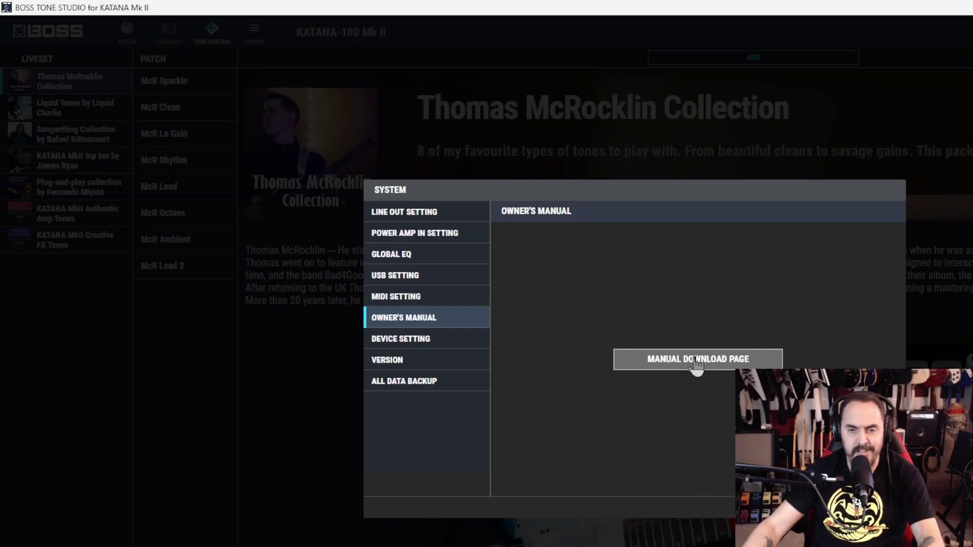
click(419, 348)
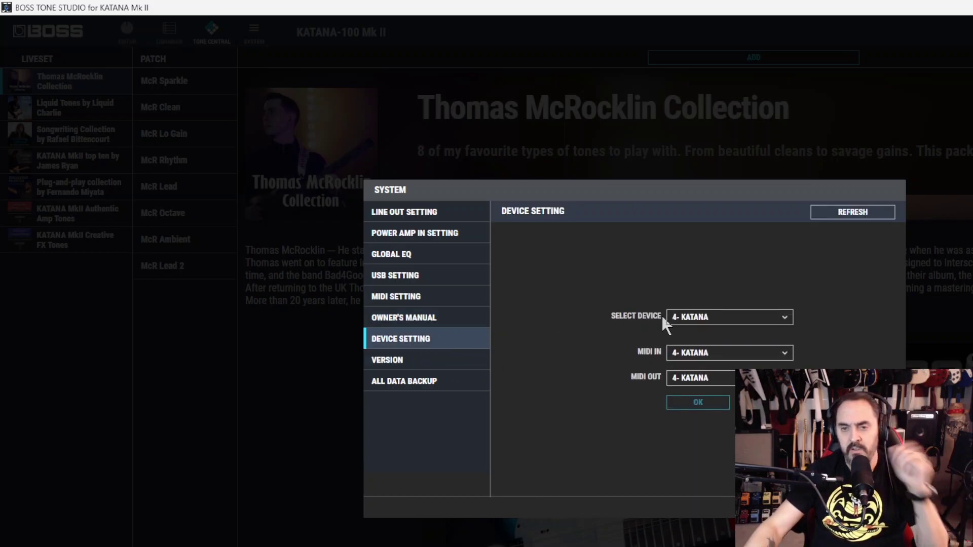
click(710, 321)
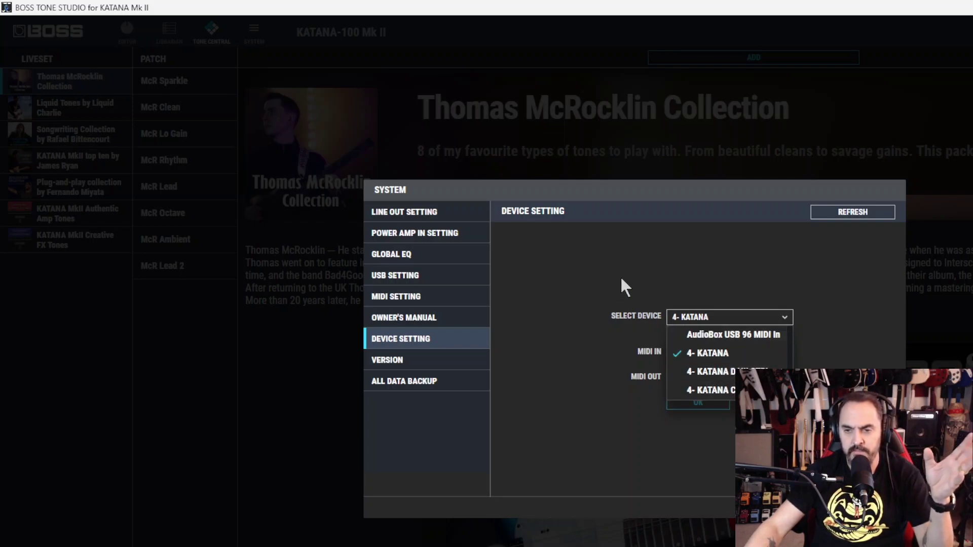
click(632, 298)
Step: Check the MIDI input port list, refresh the connected devices, and show the Version page
click(710, 359)
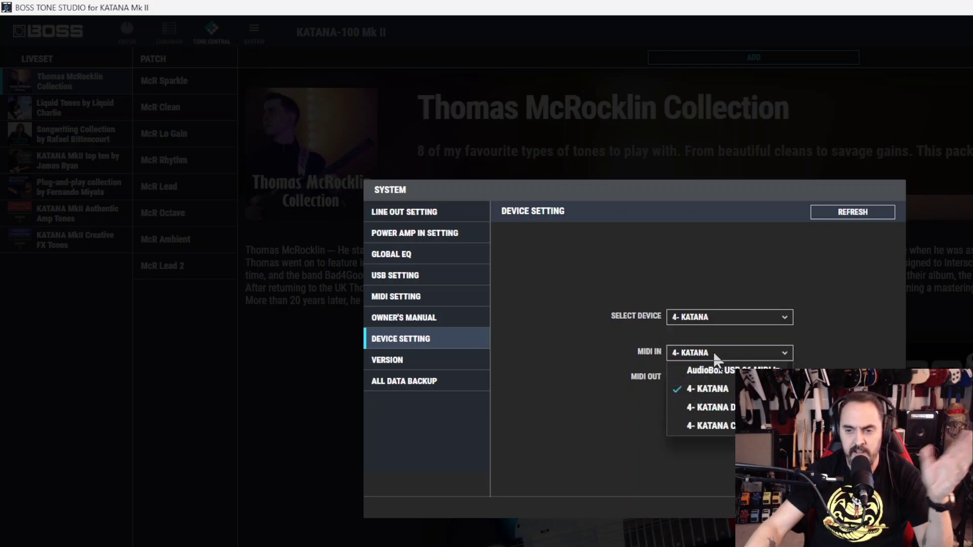
click(803, 352)
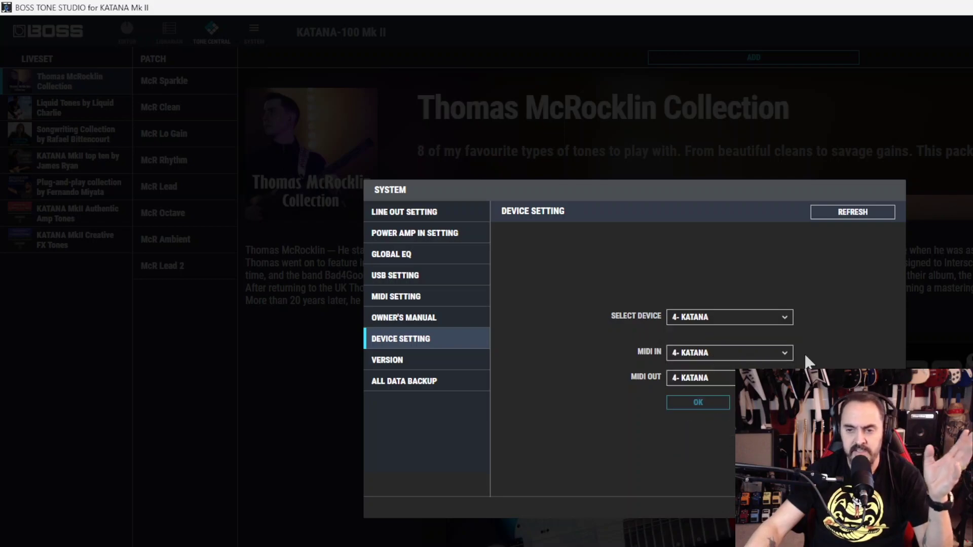
click(880, 212)
click(406, 362)
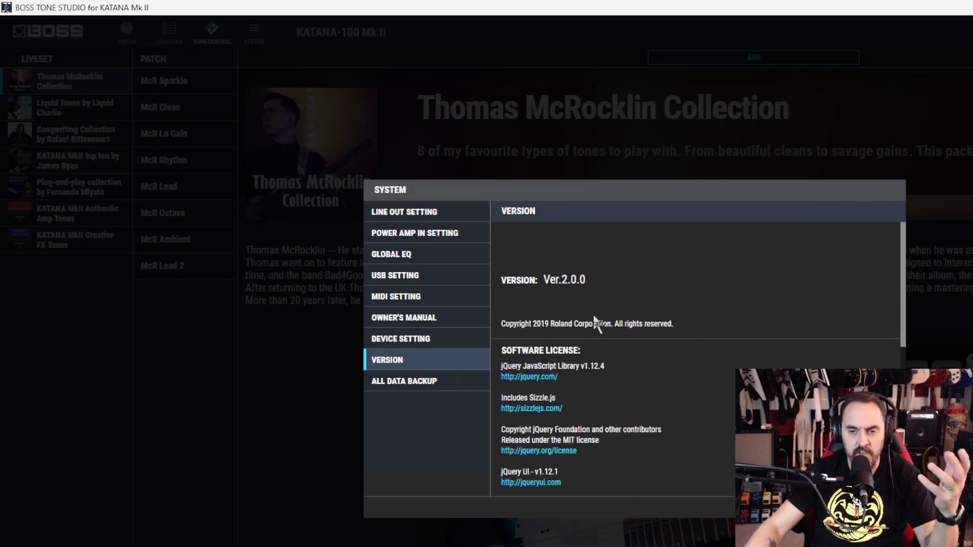
Step: Scroll through the Ver.2.0.0 license text, then show the All Data Backup page
scroll(607, 327, down, 5)
scroll(609, 335, down, 3)
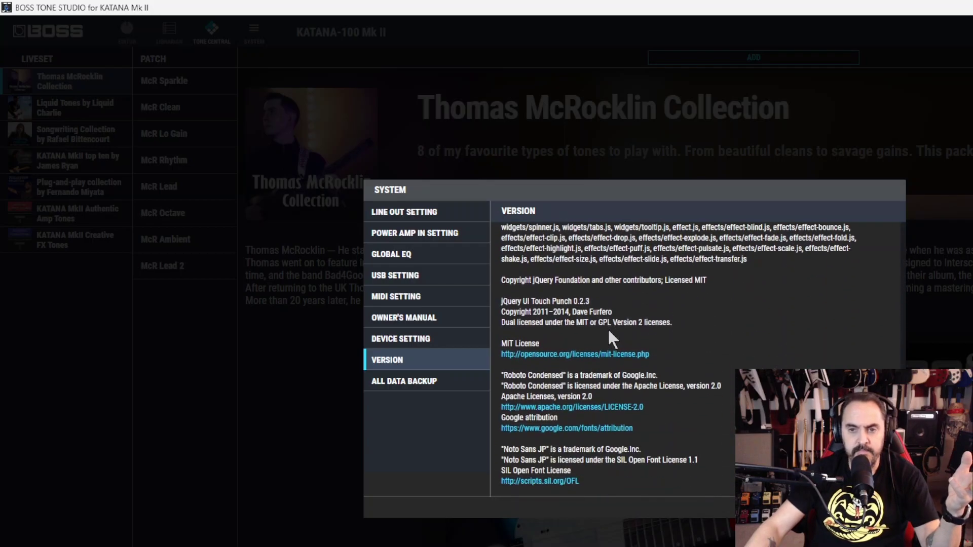
click(441, 384)
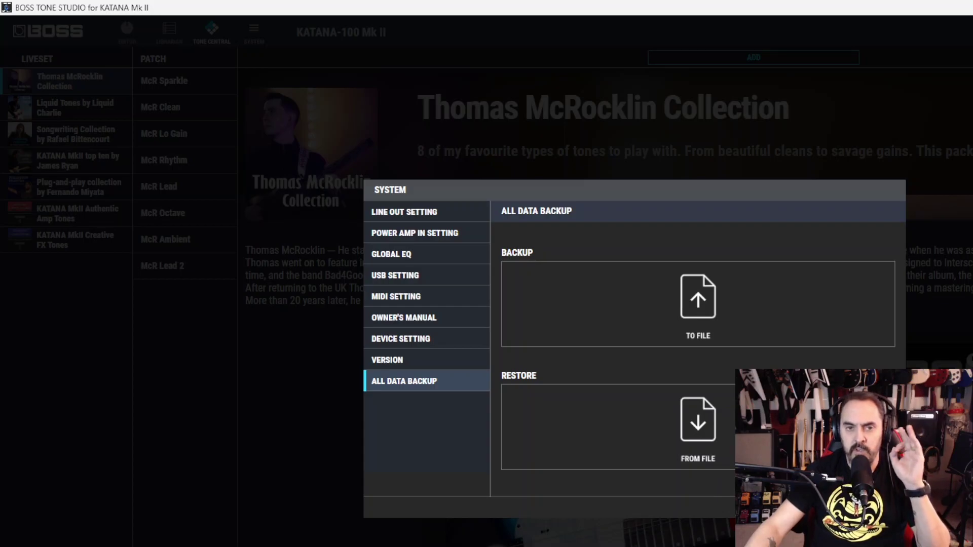
Step: Close System, view the Librarian's liveset columns, then reopen System on All Data Backup
key(Escape)
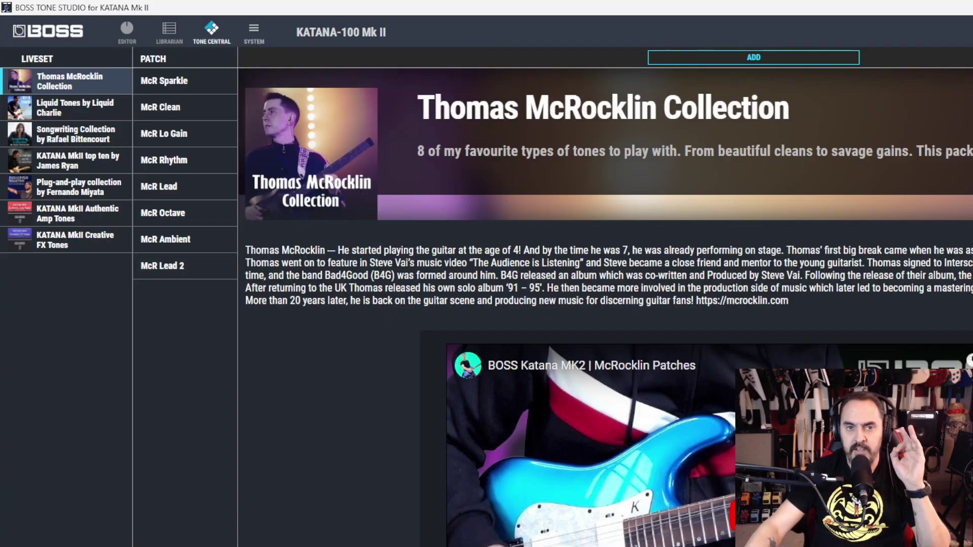
click(173, 35)
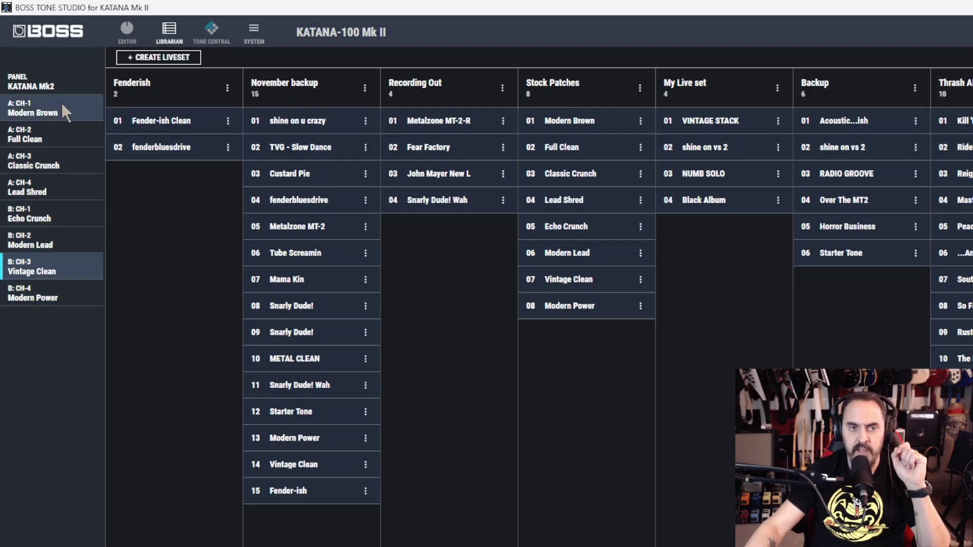
click(252, 29)
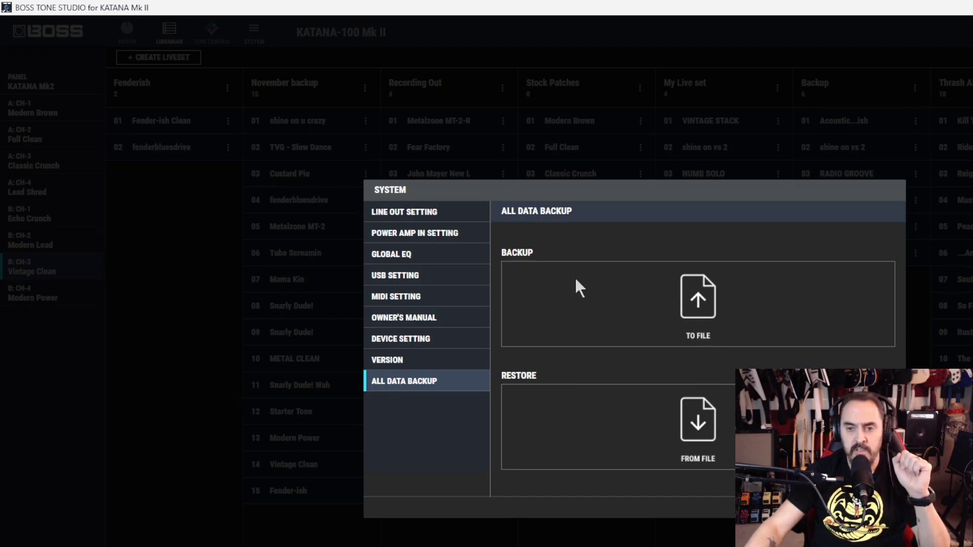
Step: Cancel a restore from file, then close System, reopen it, and dismiss it again
click(706, 427)
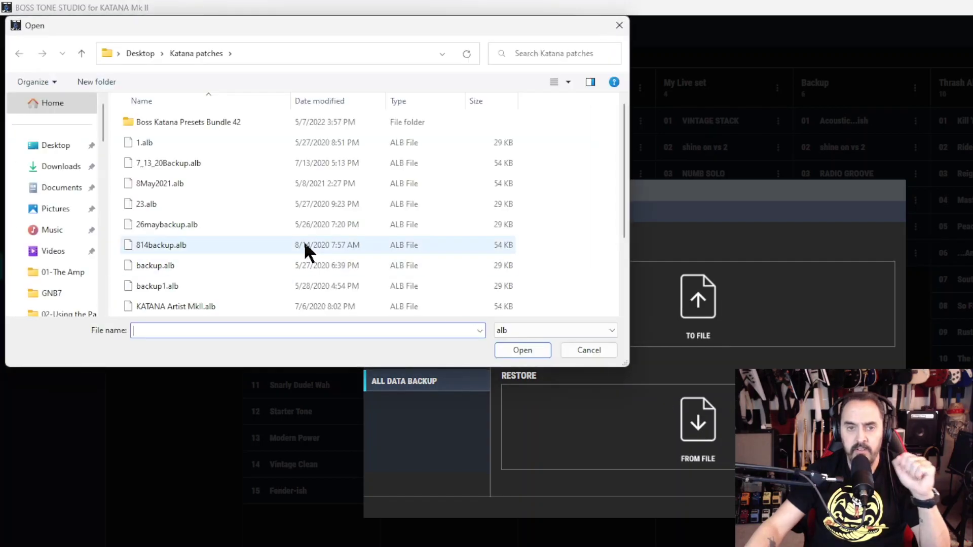
click(575, 353)
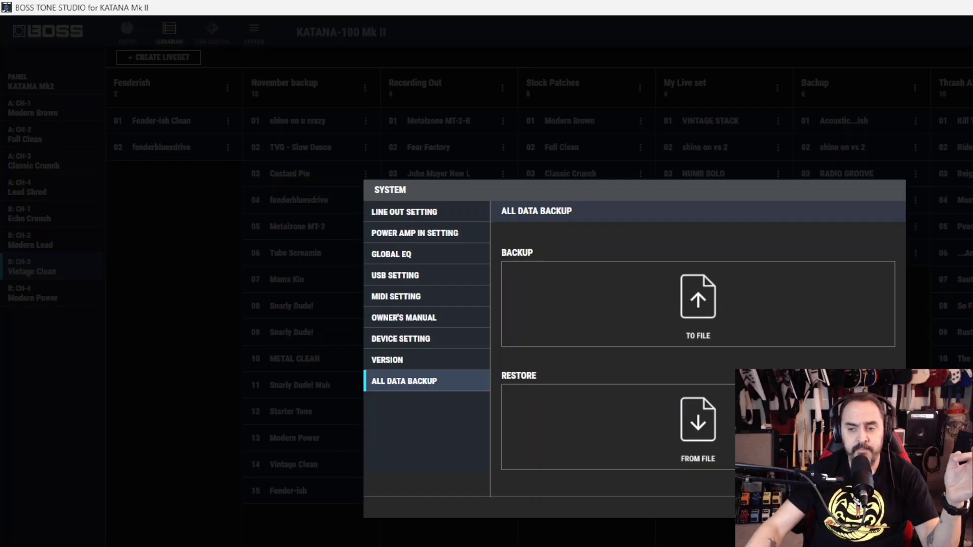
key(Escape)
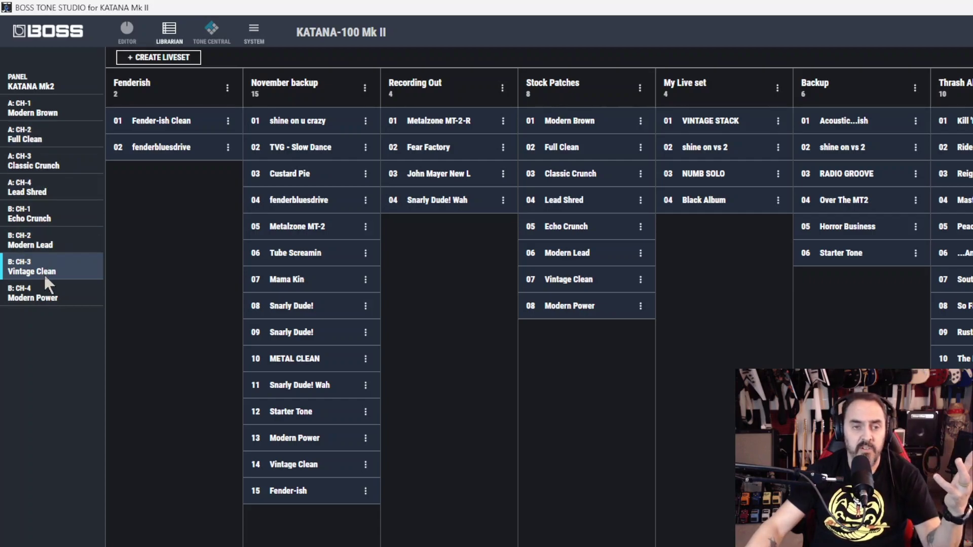
click(261, 31)
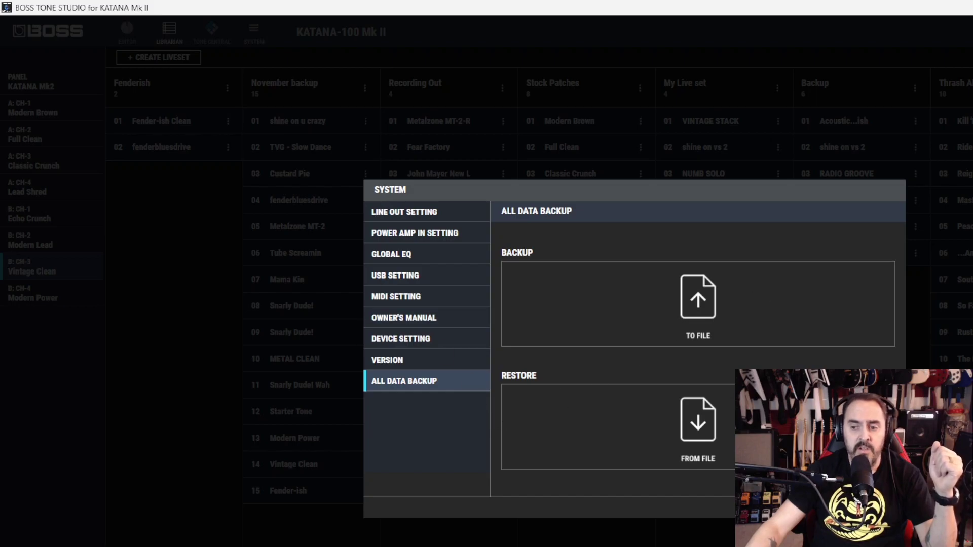
click(65, 461)
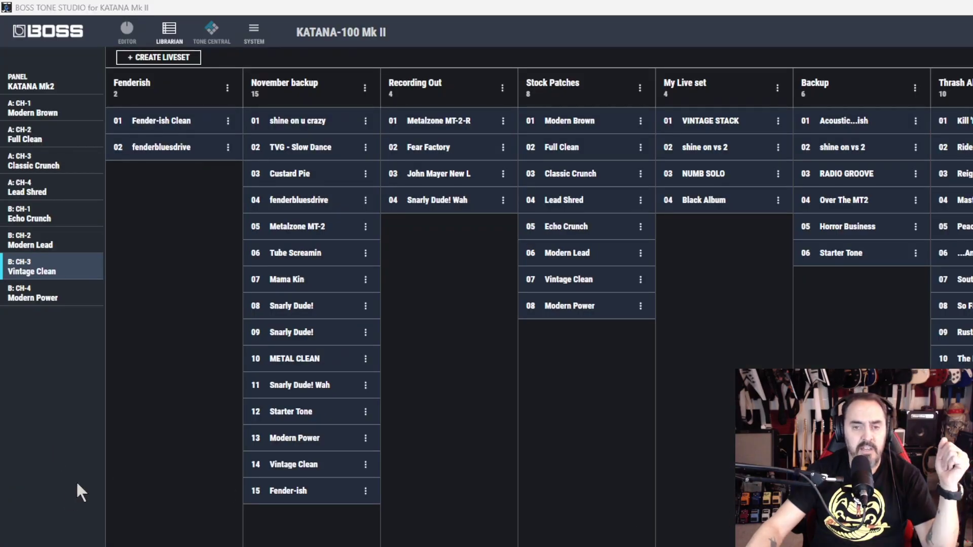